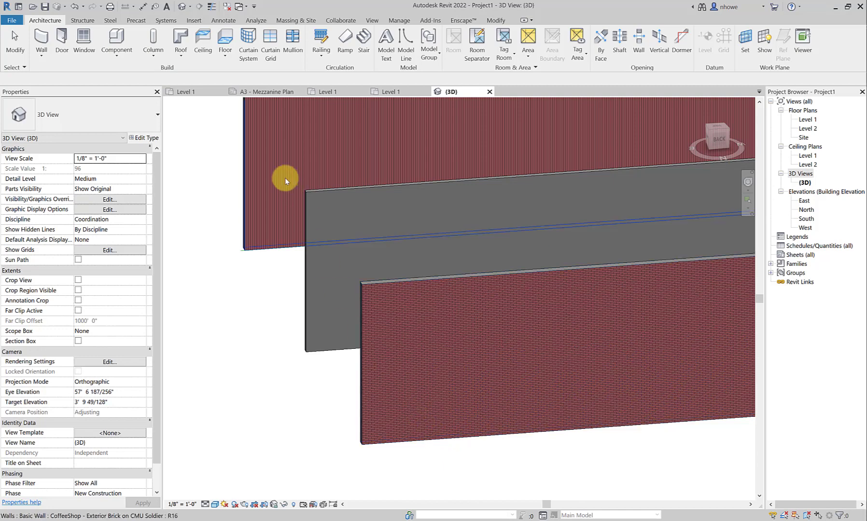
Examine the wall type and properties of each of the three parallel walls in the 3D view
click(258, 146)
click(317, 217)
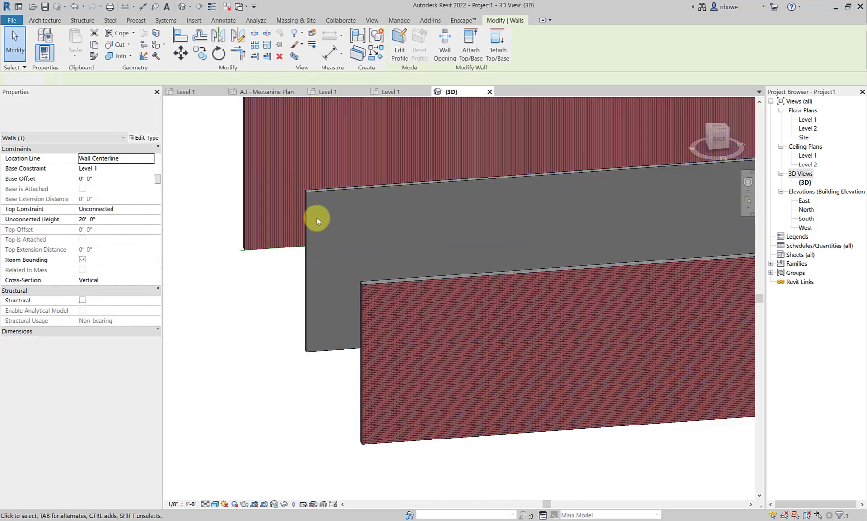
click(307, 220)
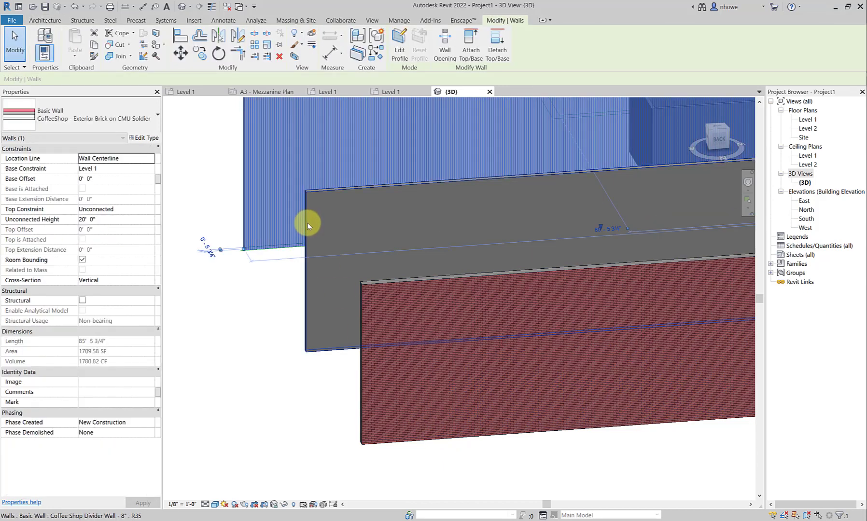
click(309, 292)
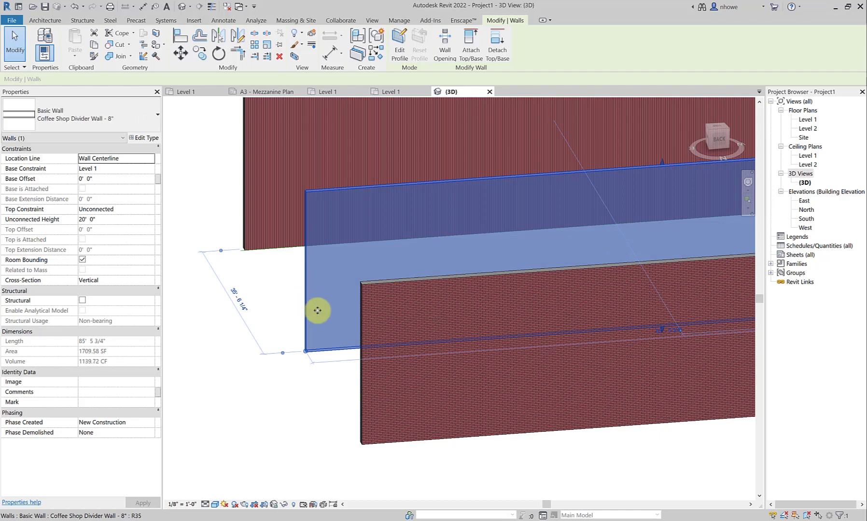
click(361, 372)
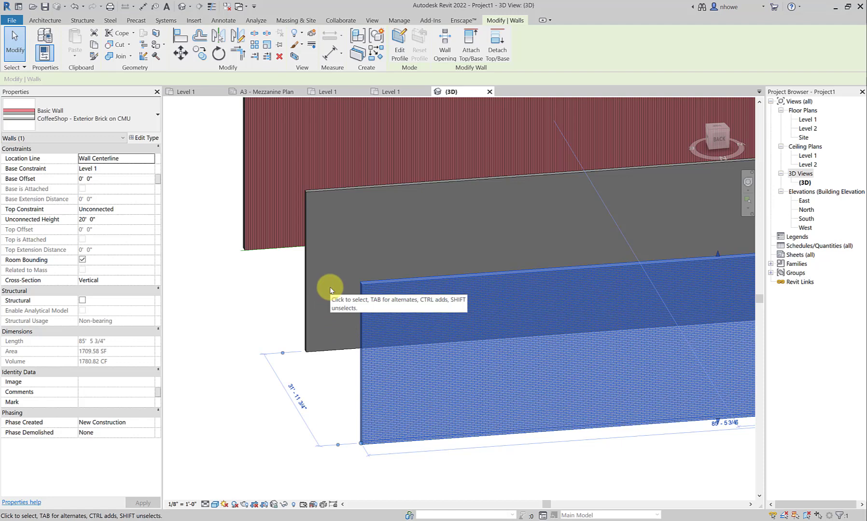
scroll(330, 288, down, 4)
scroll(300, 178, up, 5)
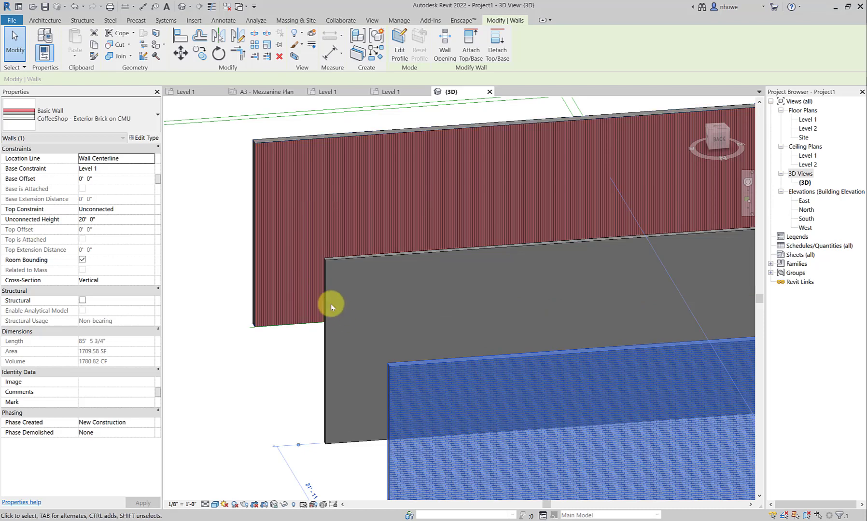
click(330, 333)
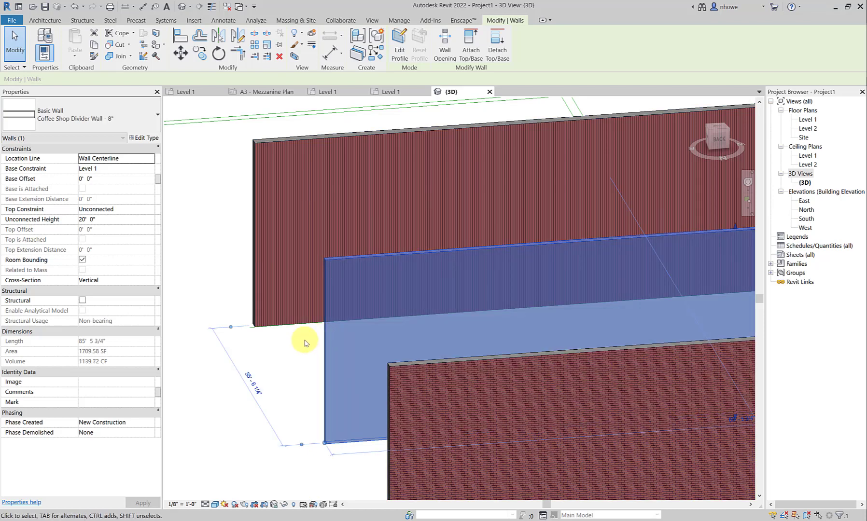
click(304, 342)
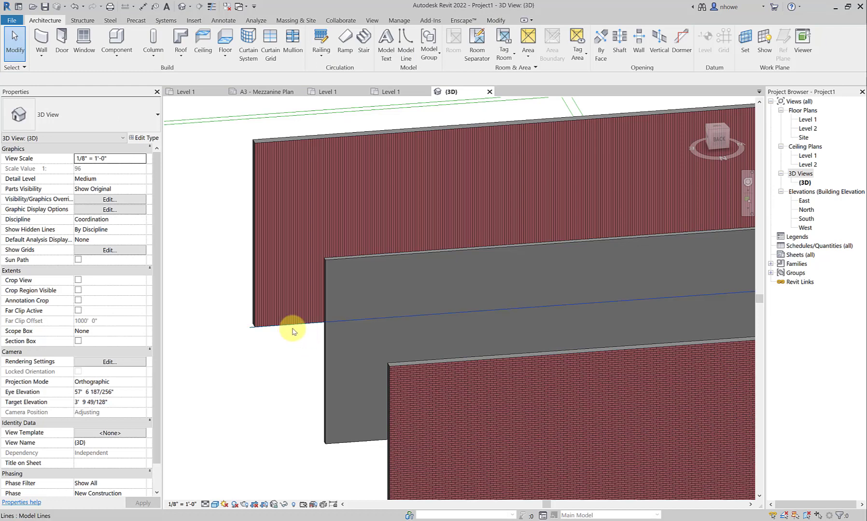
click(45, 55)
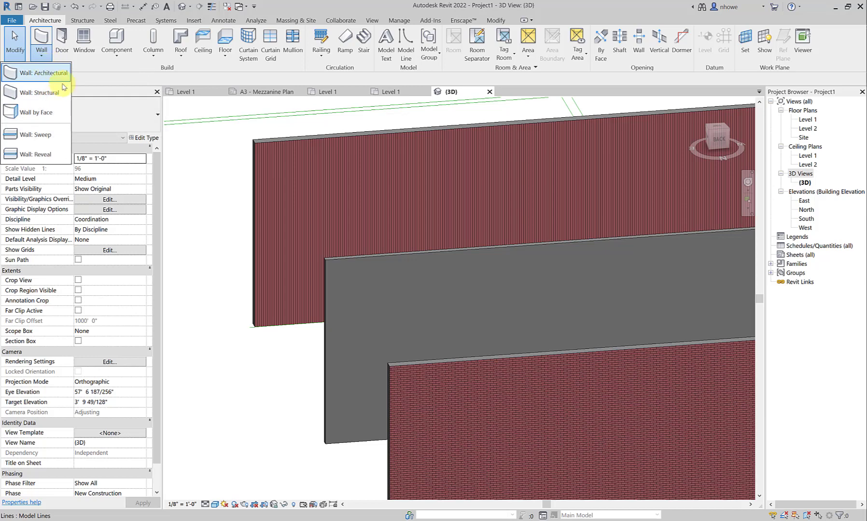
click(157, 116)
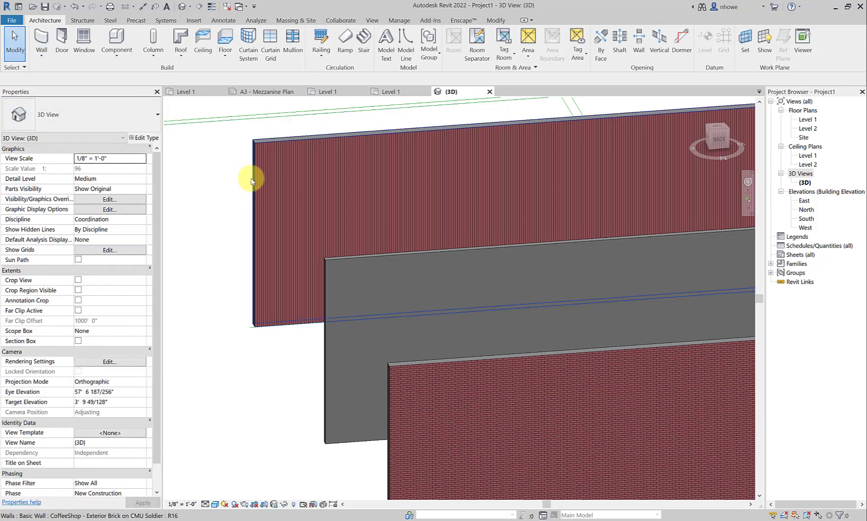
Change the rear soldier-brick wall to the stacked wall type Exterior - Brick Over CMU w Metal Stud
click(252, 174)
click(137, 115)
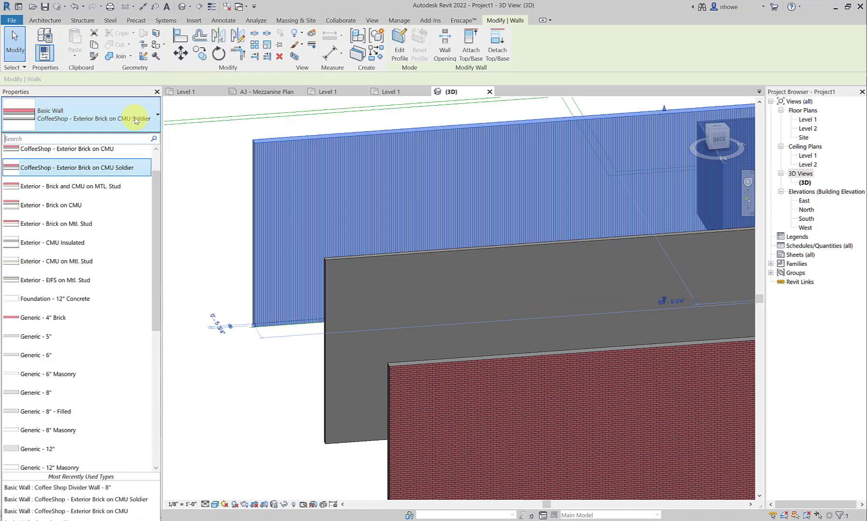
scroll(60, 193, down, 5)
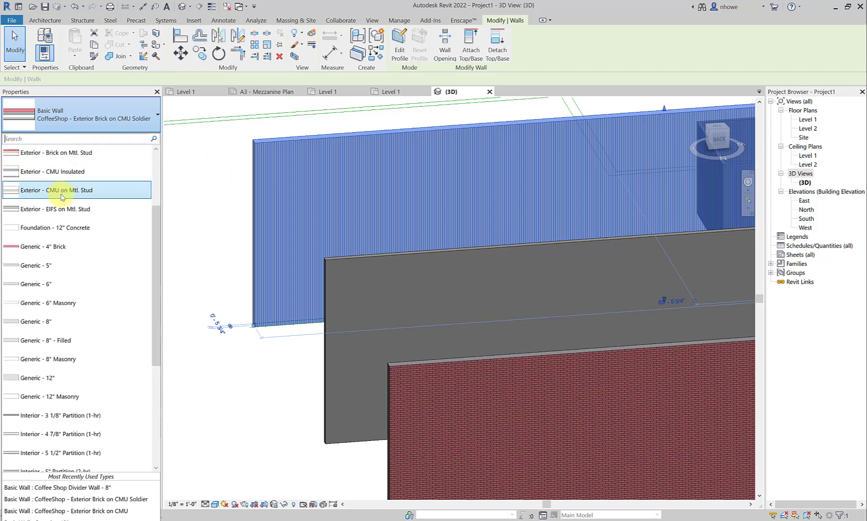
scroll(63, 195, up, 2)
scroll(61, 178, up, 3)
scroll(22, 316, down, 3)
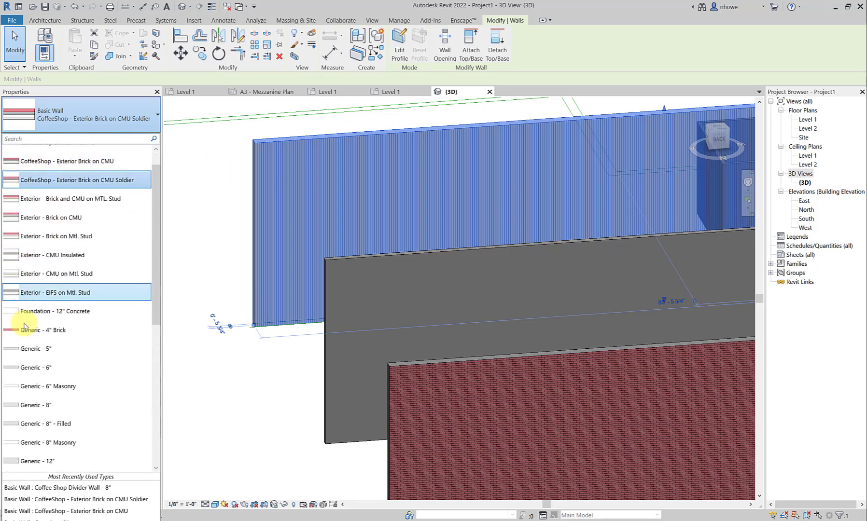
scroll(29, 256, down, 3)
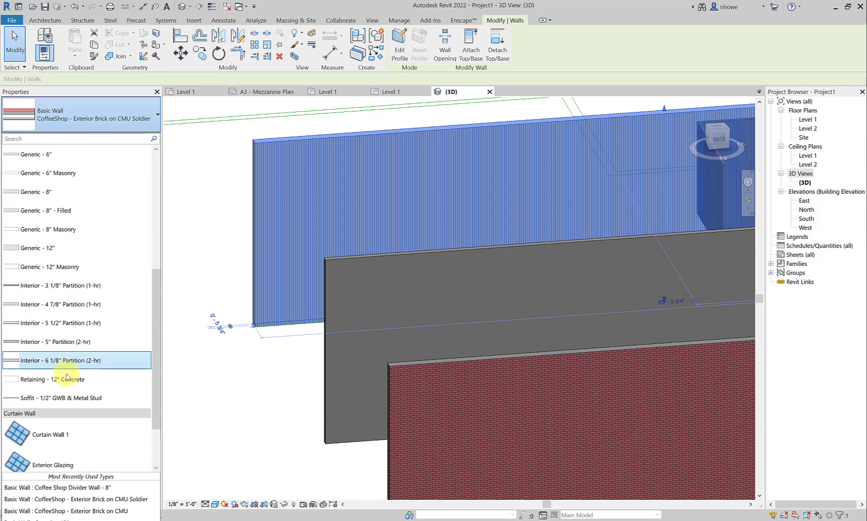
scroll(69, 389, up, 12)
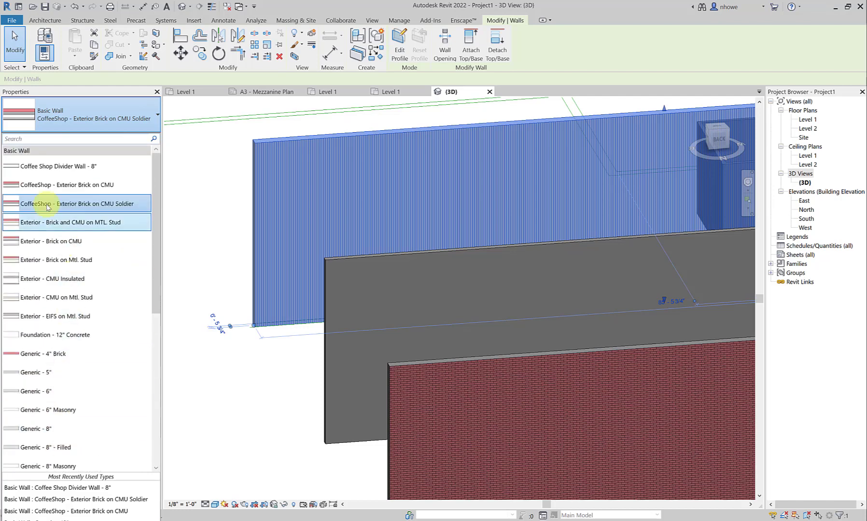
scroll(63, 241, down, 5)
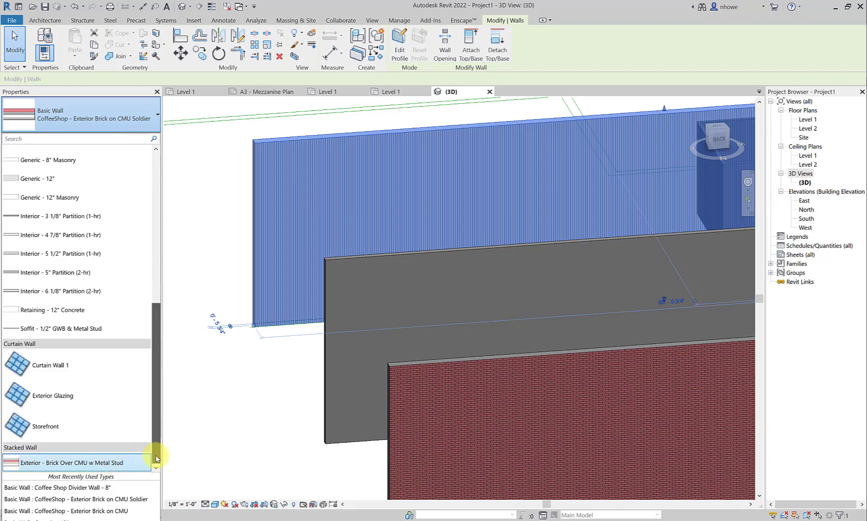
mouse_move(155, 457)
mouse_down()
mouse_move(161, 431)
mouse_move(158, 459)
mouse_up()
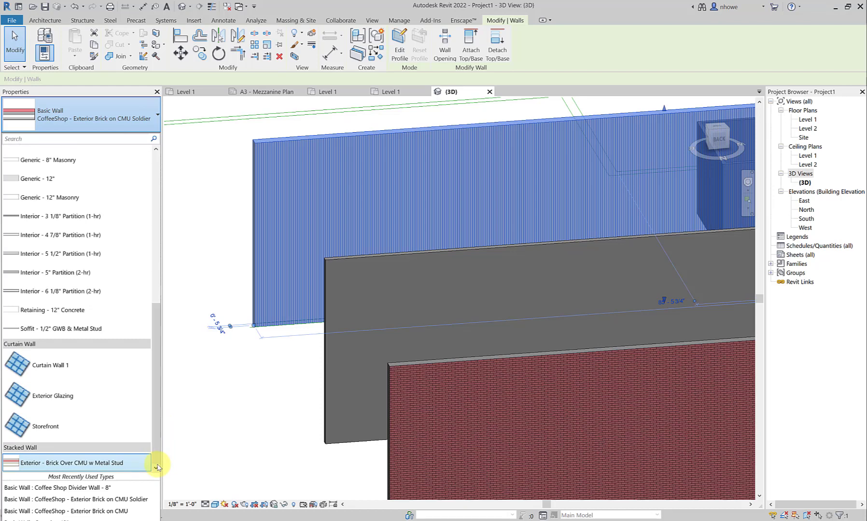
mouse_move(117, 468)
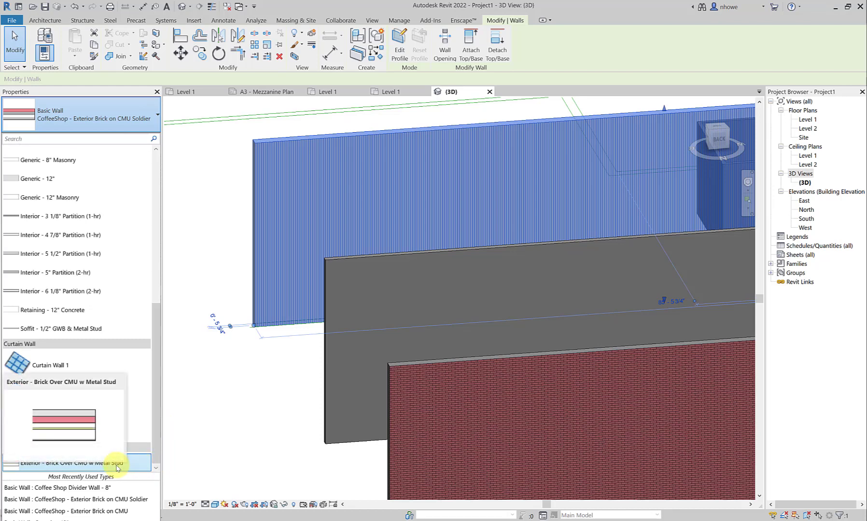
click(117, 467)
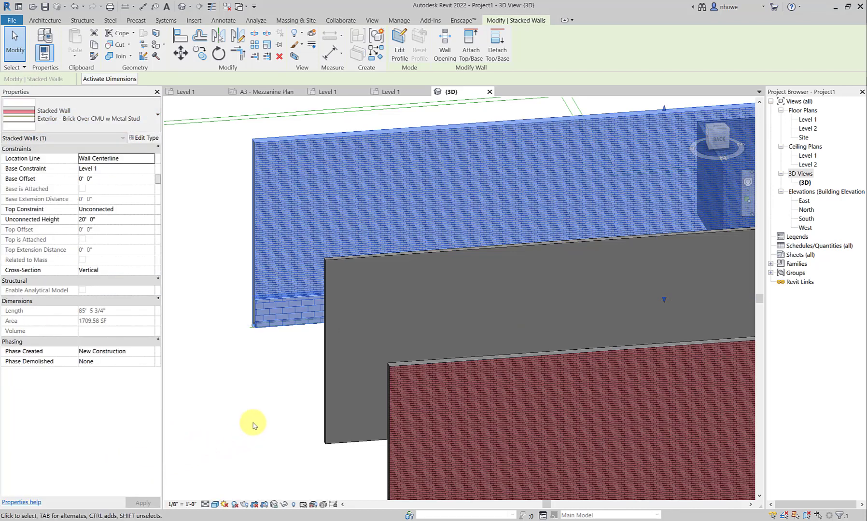
scroll(268, 415, down, 2)
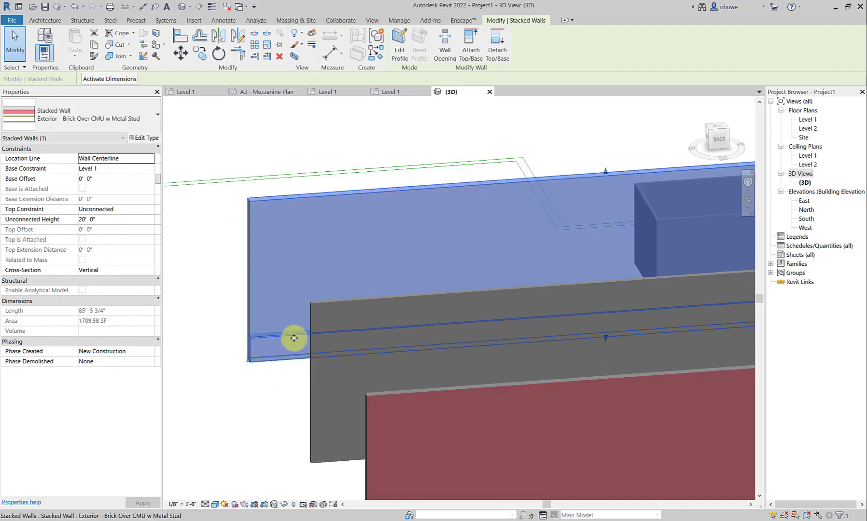
click(253, 368)
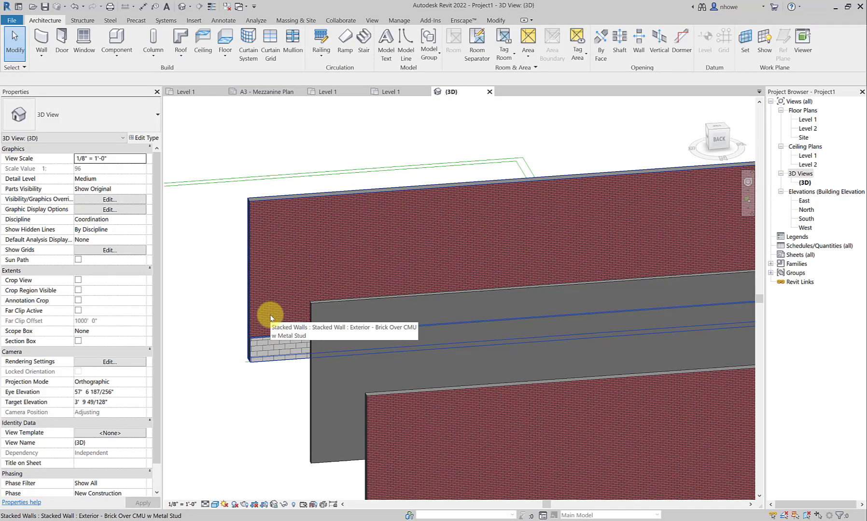
Duplicate the rear stacked wall's type under the name "Coffee Shop Stacked Wall"
click(277, 345)
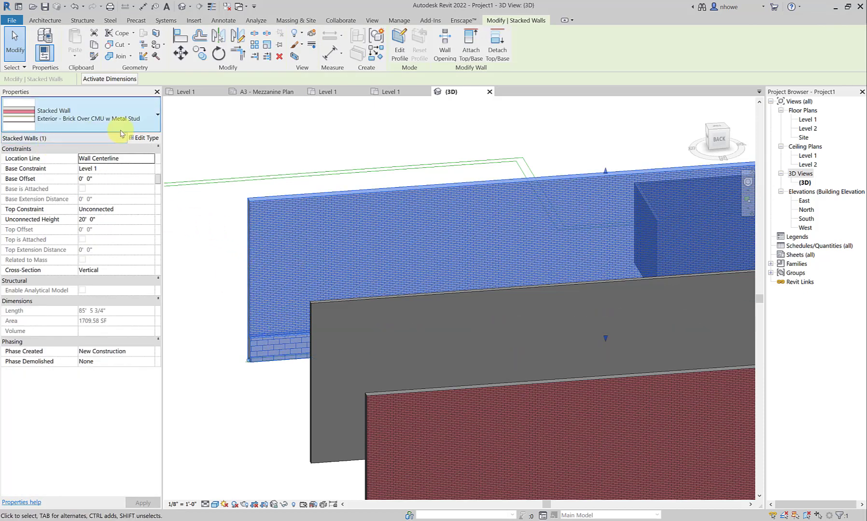
click(145, 140)
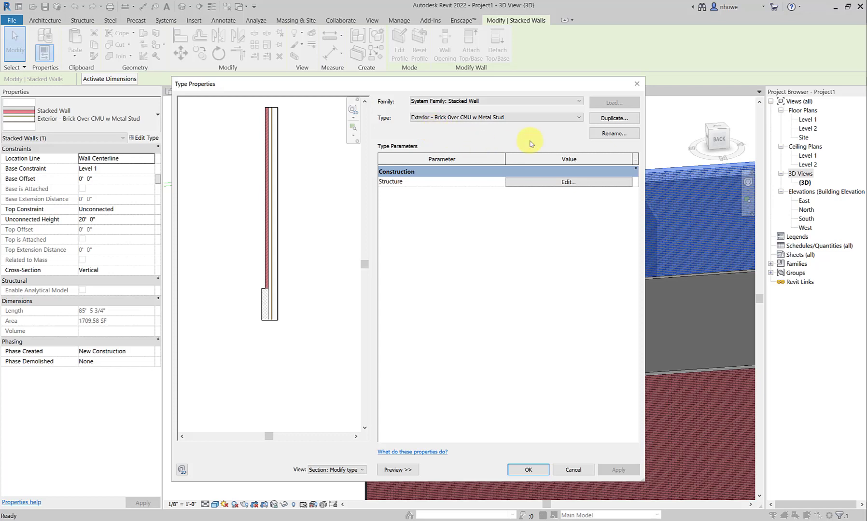
click(615, 118)
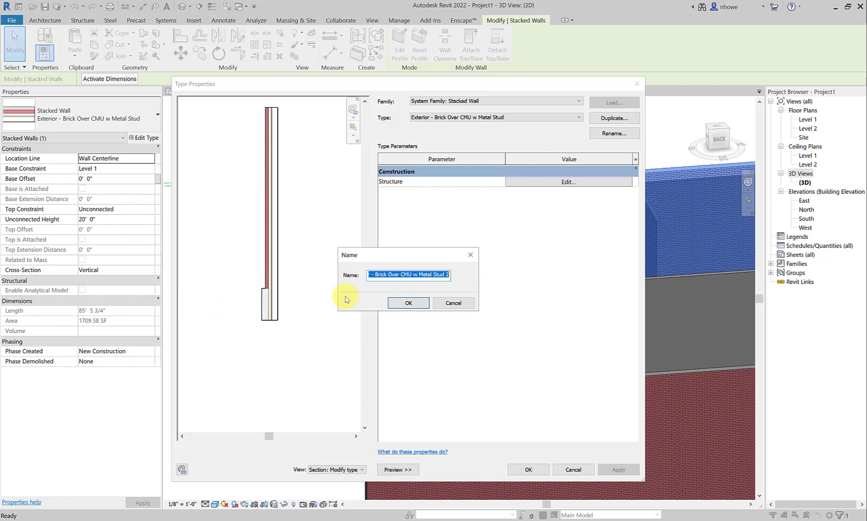
text(Coffee Shop Stacked Wall)
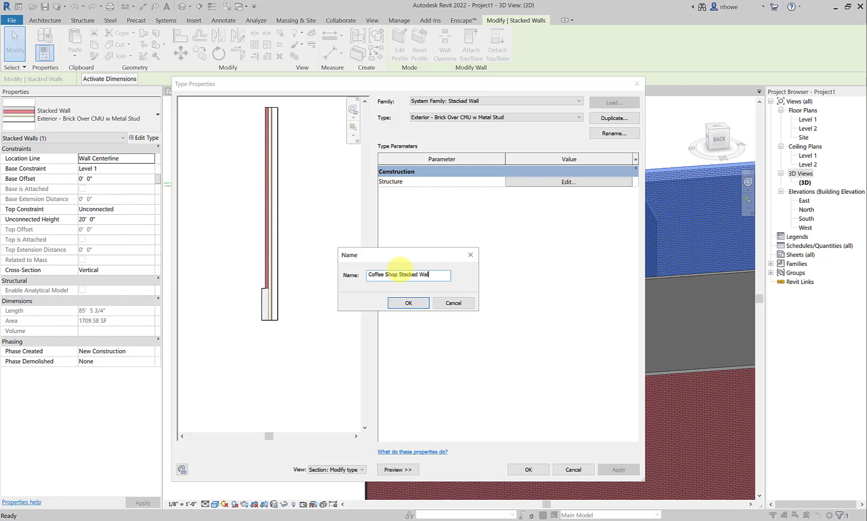
click(405, 304)
Open the new type's structure for editing and enlarge the assembly dialog so the full wall names are readable
click(545, 186)
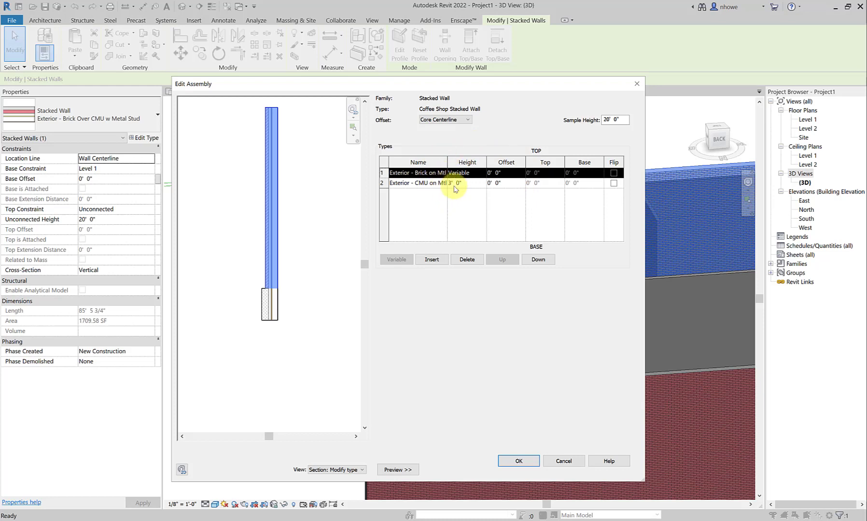
drag(447, 161, 480, 161)
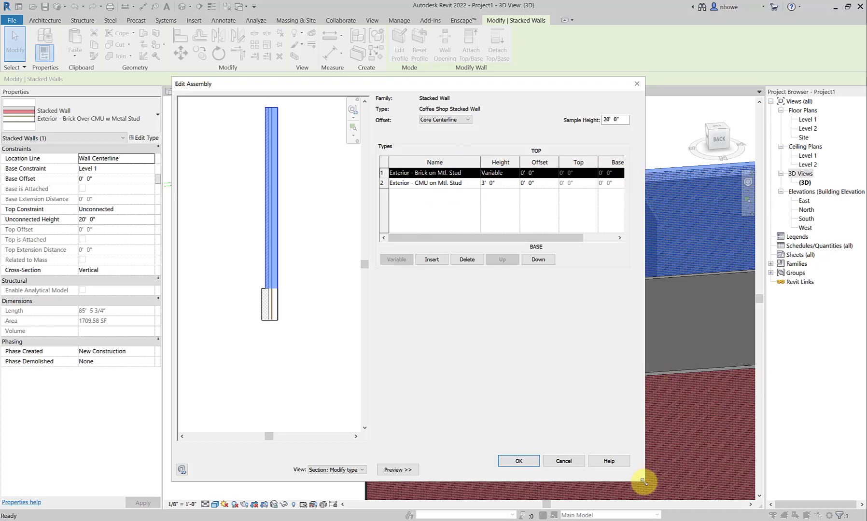
drag(643, 482, 787, 470)
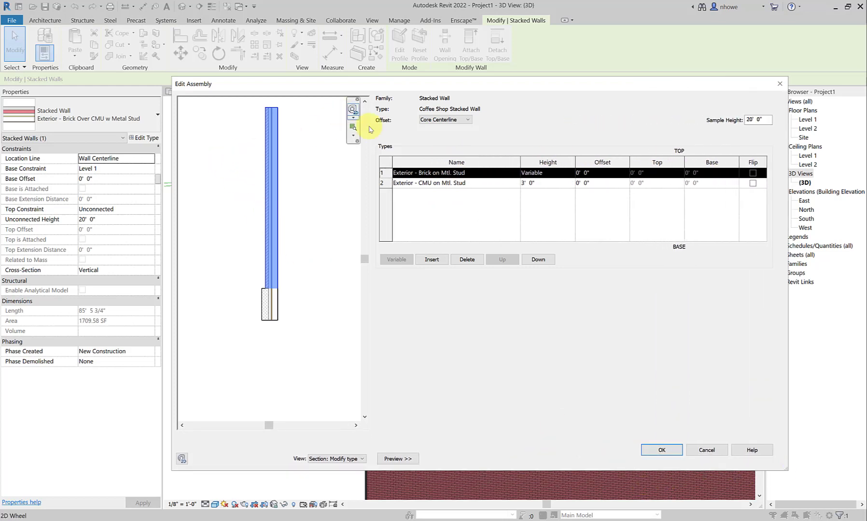
Browse the wall types available for the upper wall of the stacked assembly without choosing one
click(511, 173)
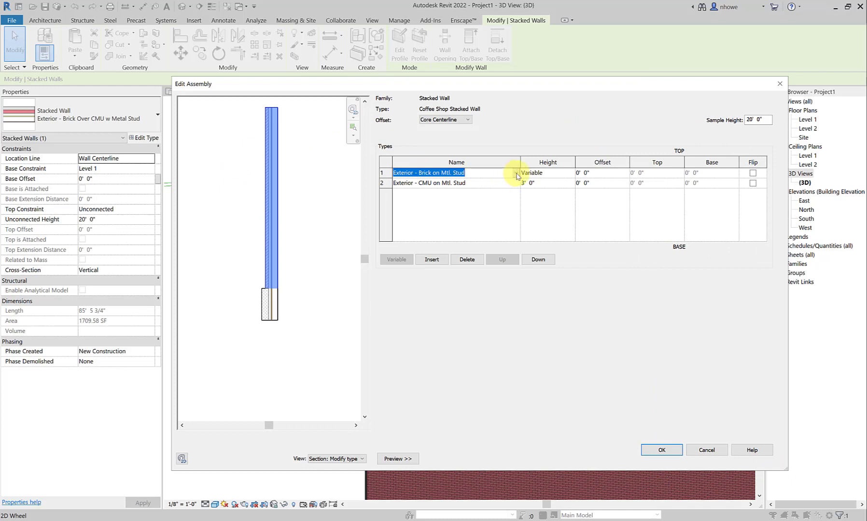
click(516, 174)
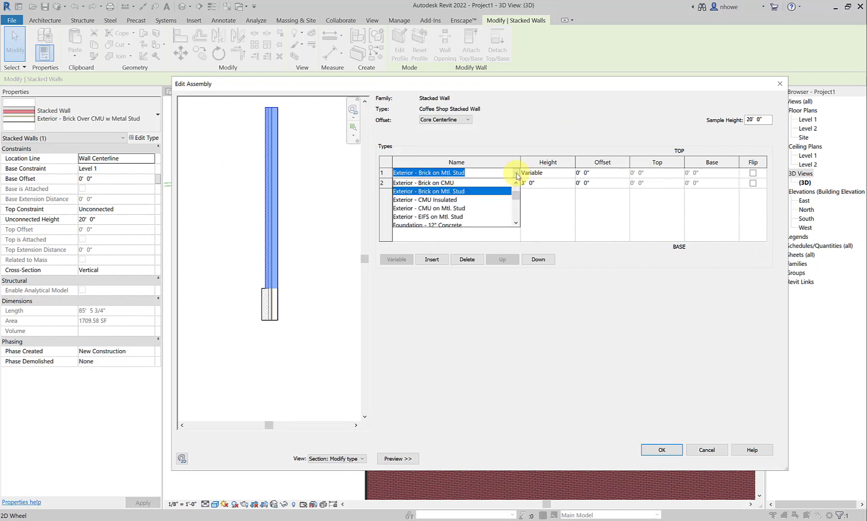
drag(516, 196, 519, 160)
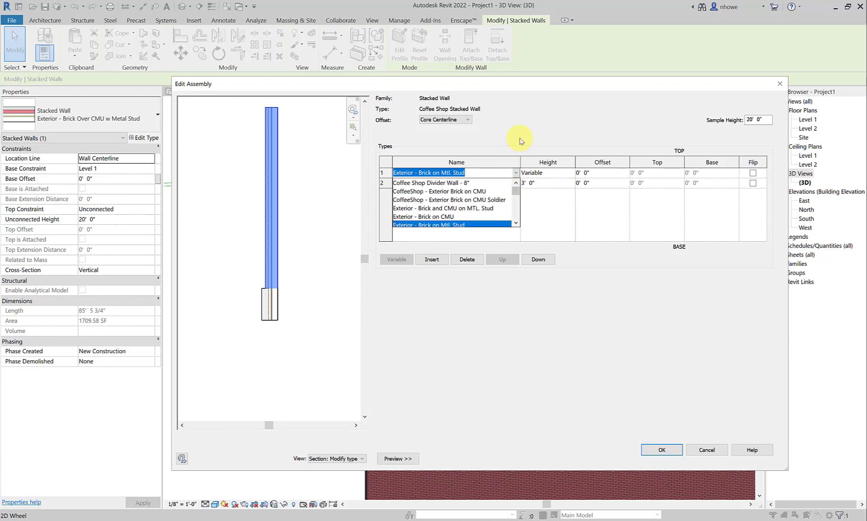
click(521, 141)
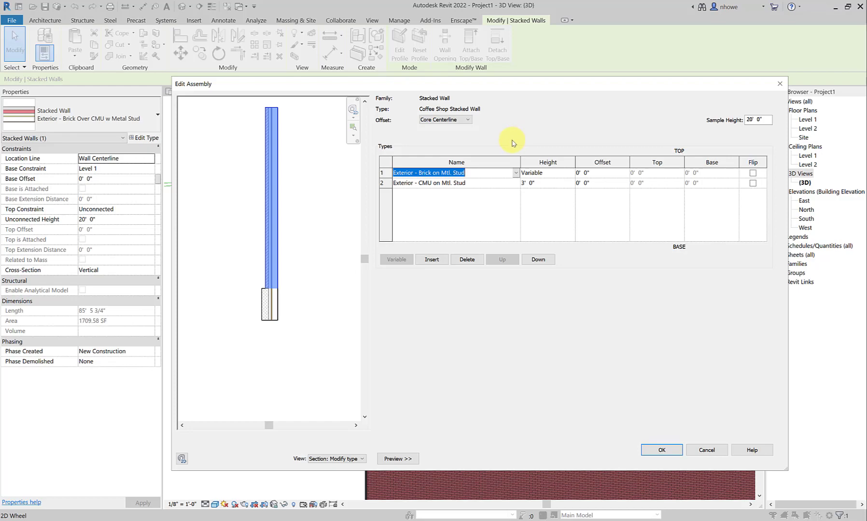
Switch to Photos and examine the reference image 5_StackedWall.JPG at full size for the required wall types and heights
mouse_move(220, 517)
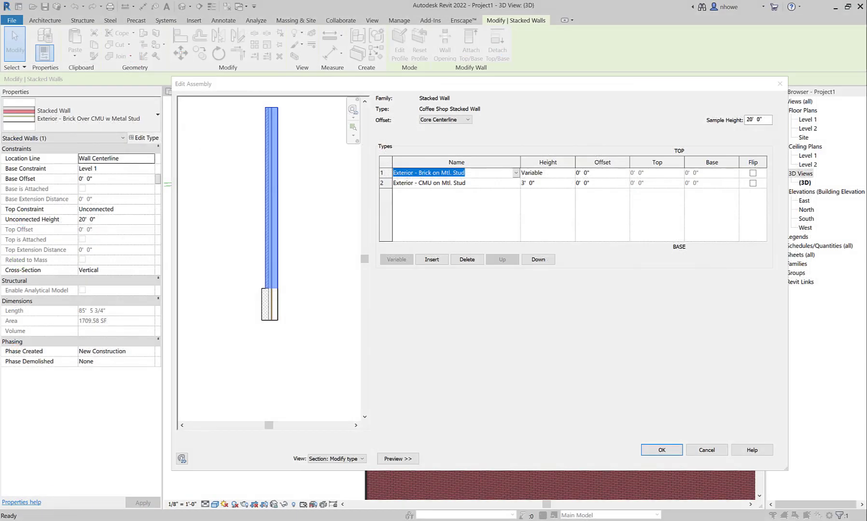
drag(0, 208, 0, 217)
drag(0, 260, 120, 74)
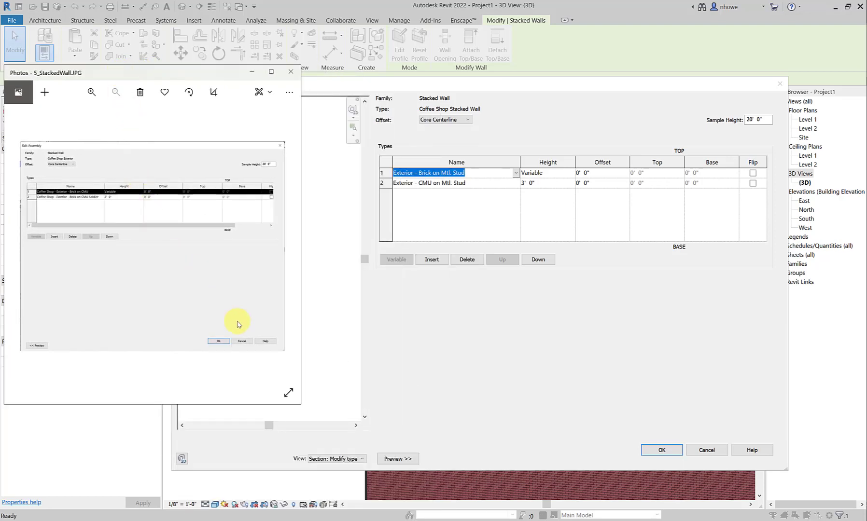
click(289, 393)
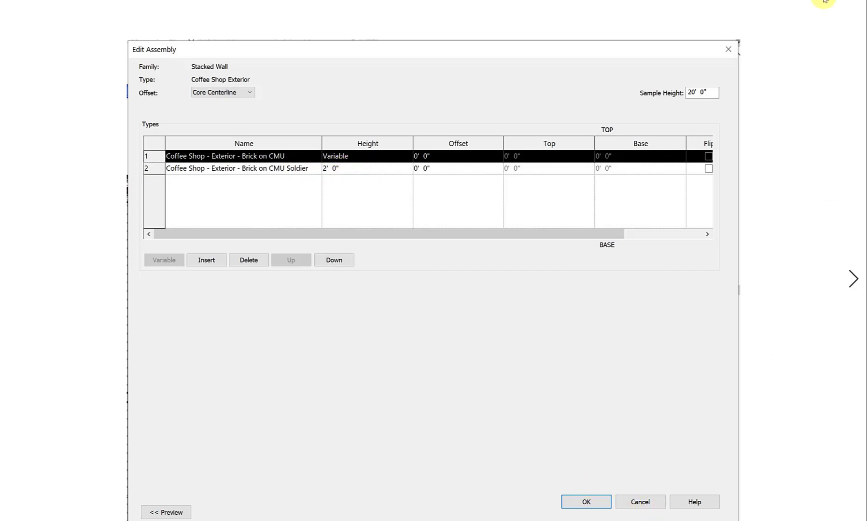
click(852, 514)
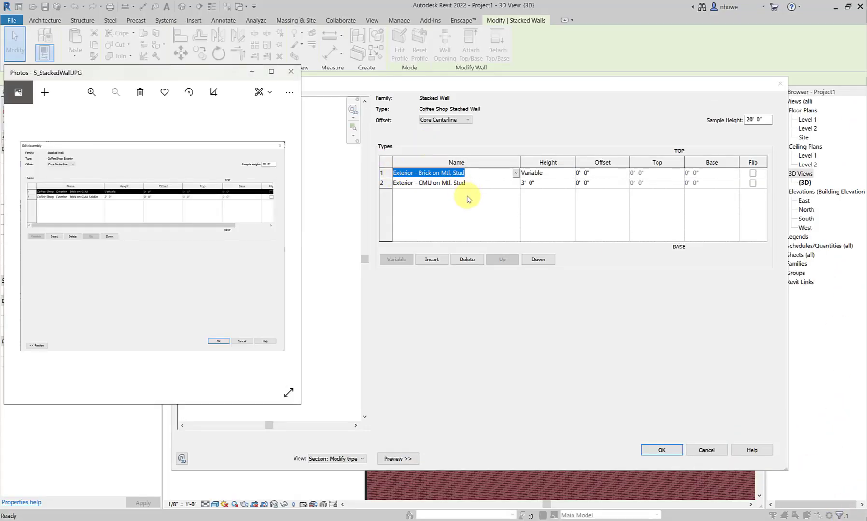
Set the lower wall of the assembly to CoffeeShop - Exterior Brick on CMU Soldier with a height of 2 feet
click(517, 185)
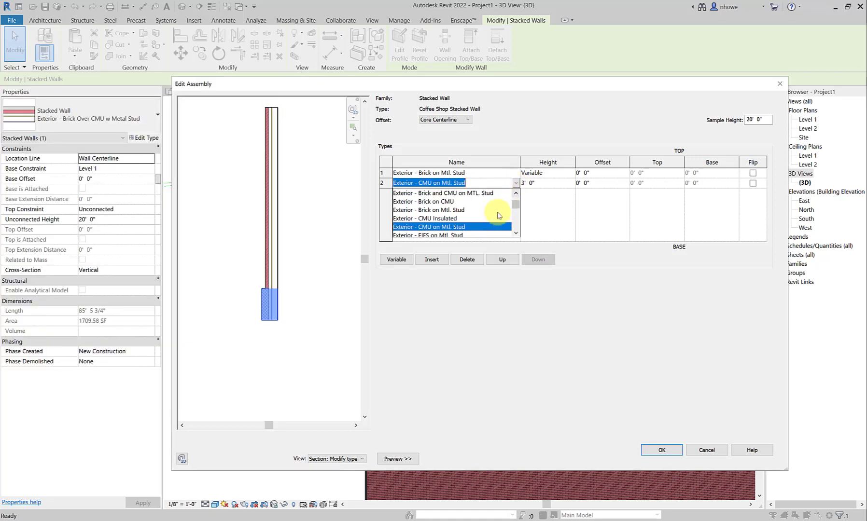
scroll(510, 197, up, 1)
click(485, 210)
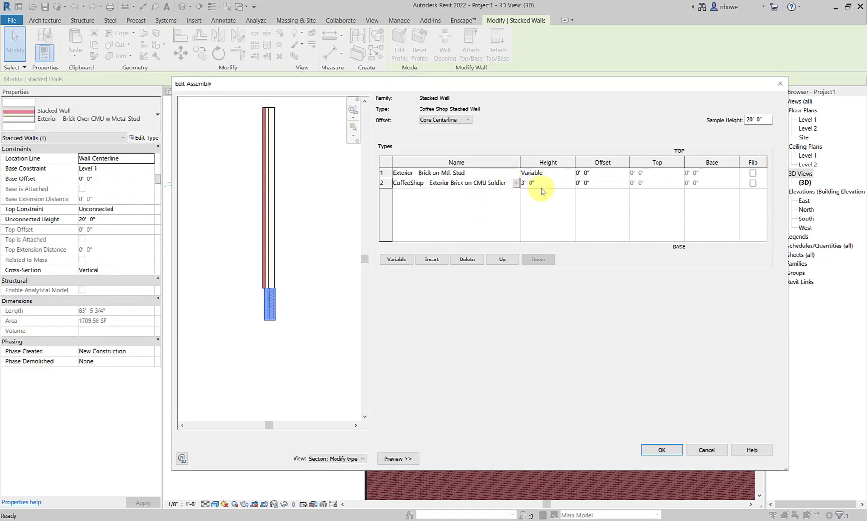
click(545, 183)
text(2)
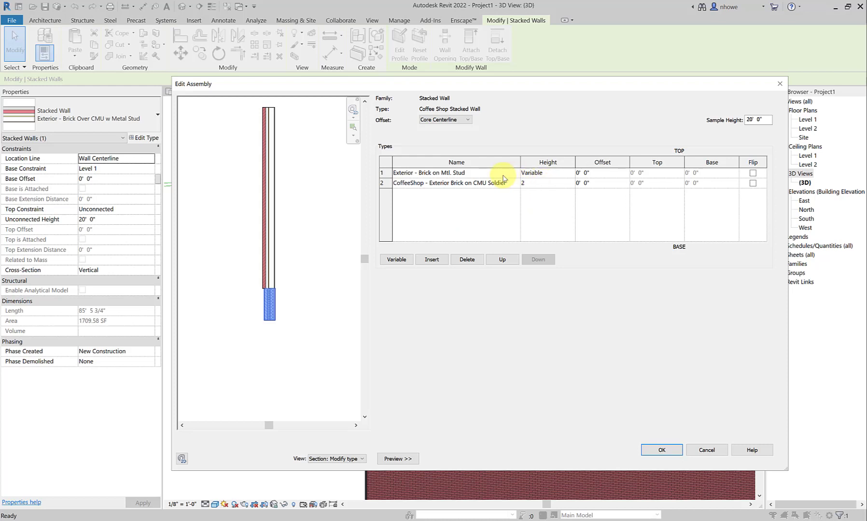
Set the upper wall to CoffeeShop - Exterior Brick on CMU and apply the edited stacked wall type to the rear wall
click(501, 174)
click(515, 173)
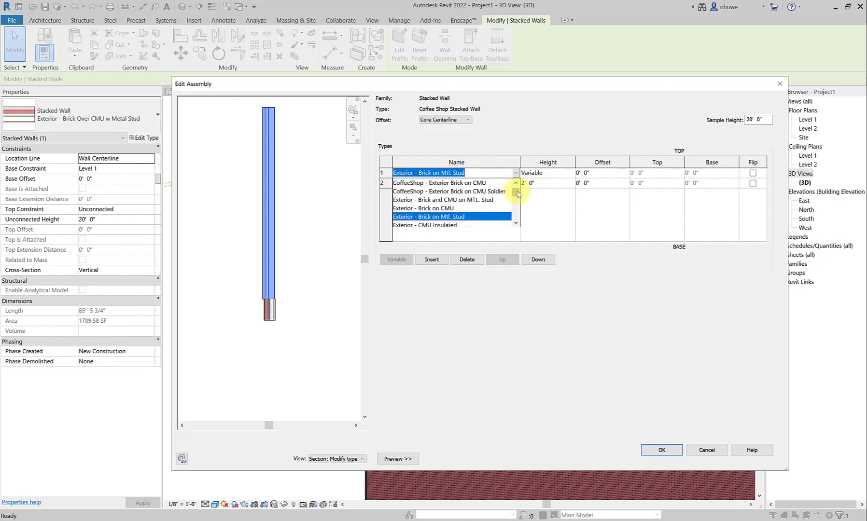
scroll(515, 194, up, 1)
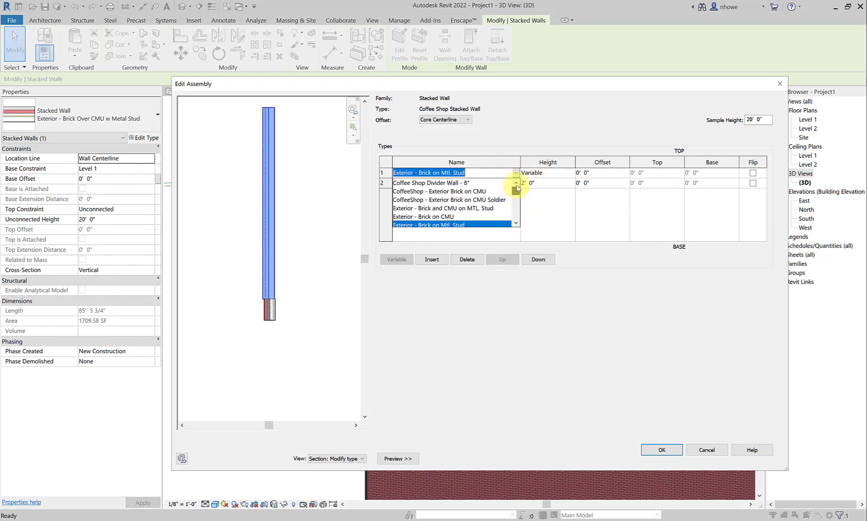
click(471, 196)
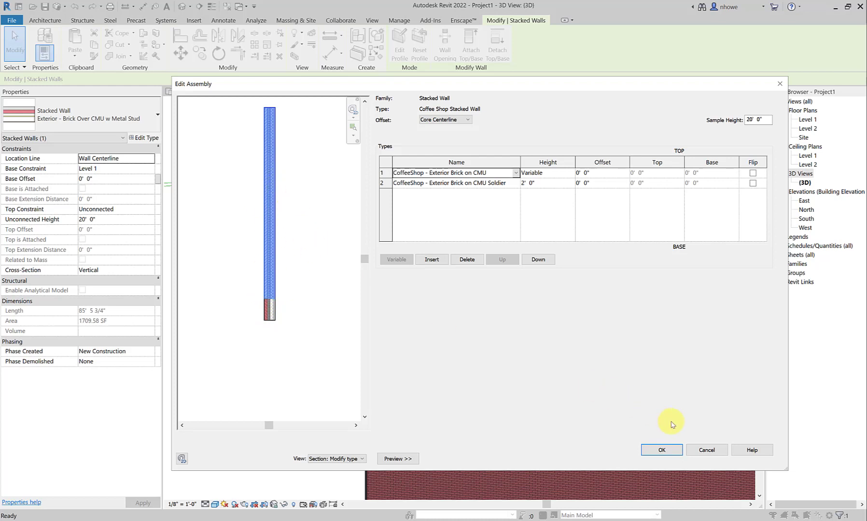
click(662, 450)
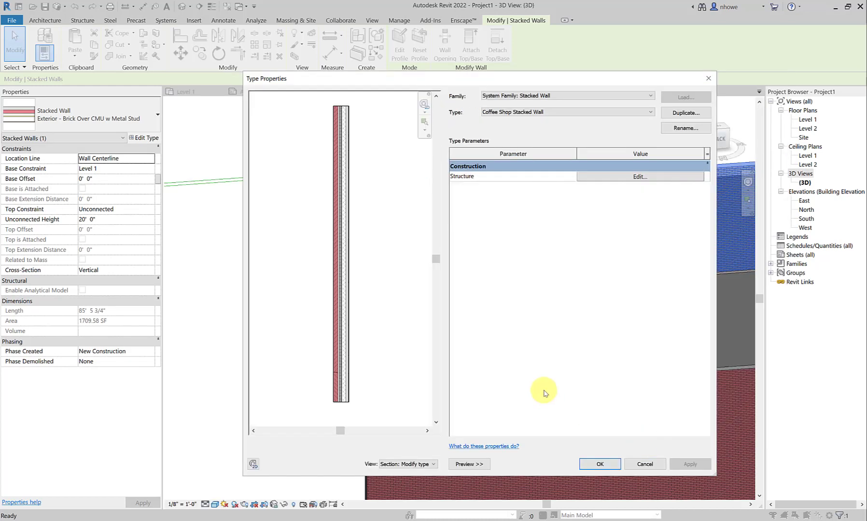
click(610, 465)
click(313, 403)
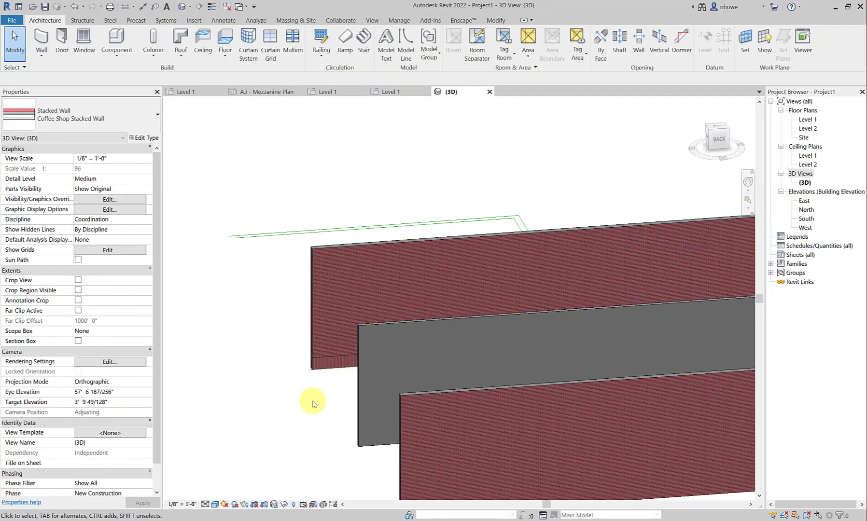
Browse the types available for the front wall to find the Coffee Shop Stacked Wall entry without choosing it
click(403, 430)
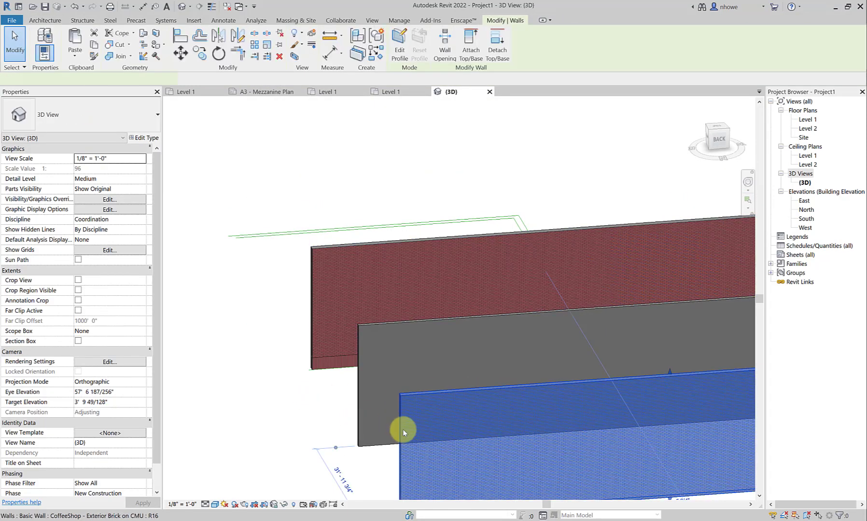
click(149, 123)
drag(159, 254, 154, 411)
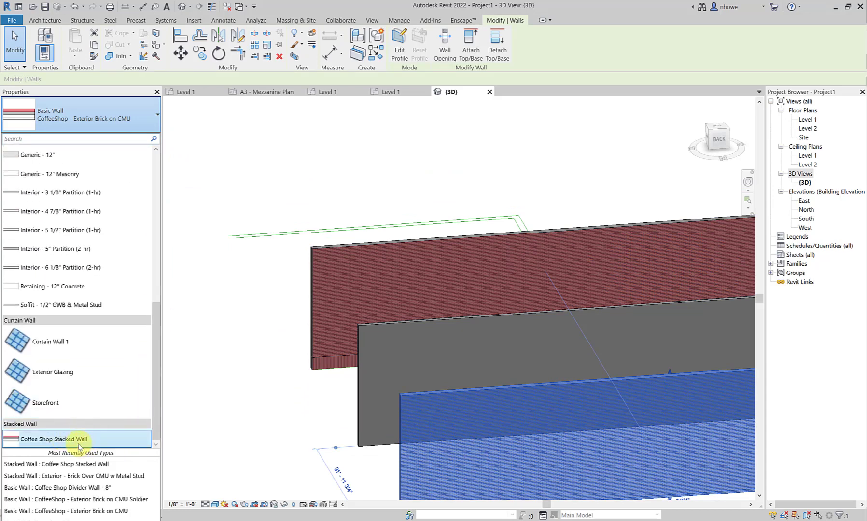
mouse_move(78, 441)
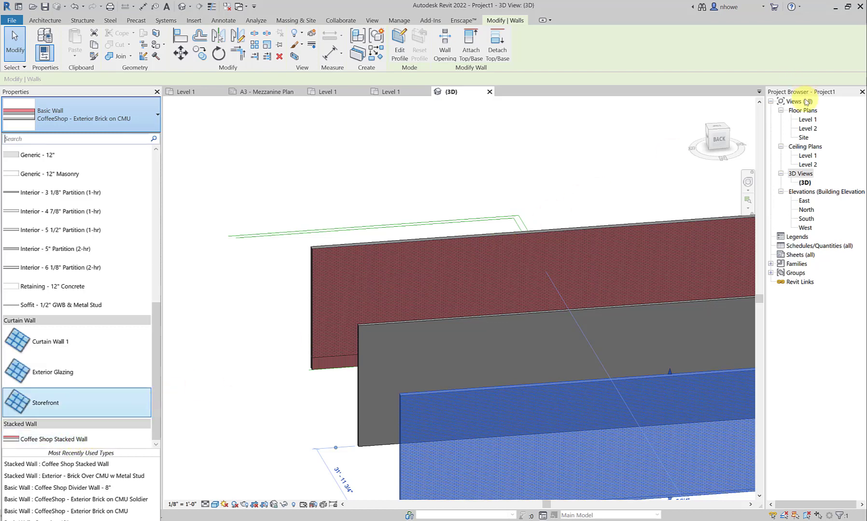
Find the stacked wall types under the project's wall families
click(771, 264)
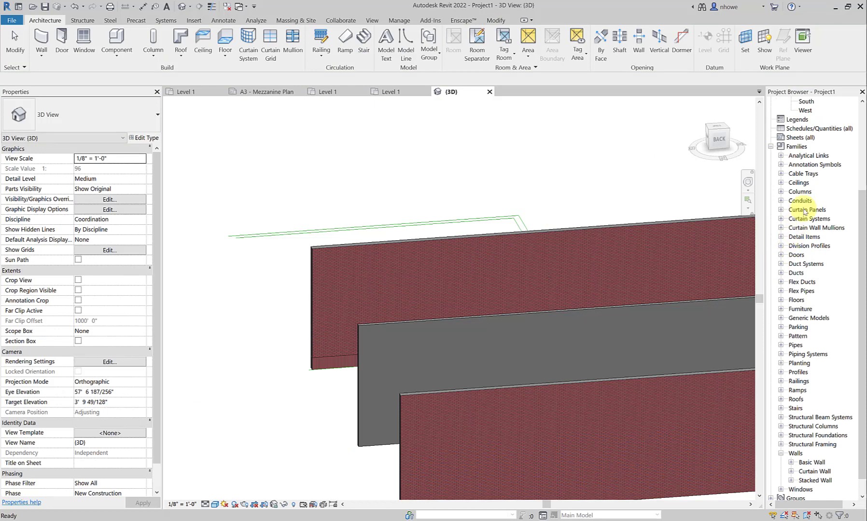
scroll(806, 212, down, 1)
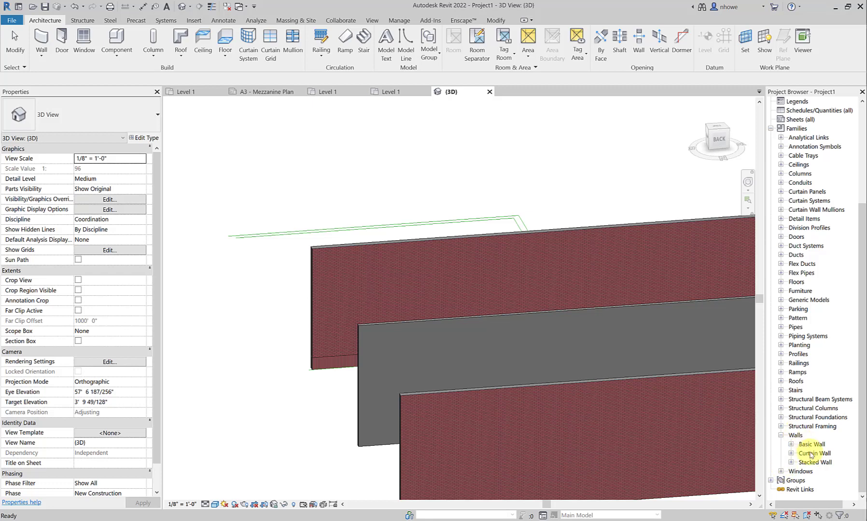
click(792, 463)
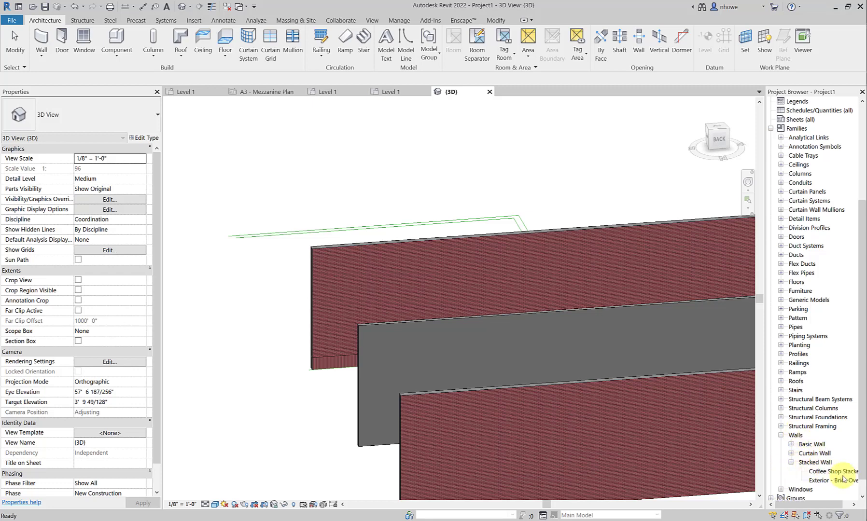
scroll(843, 478, down, 1)
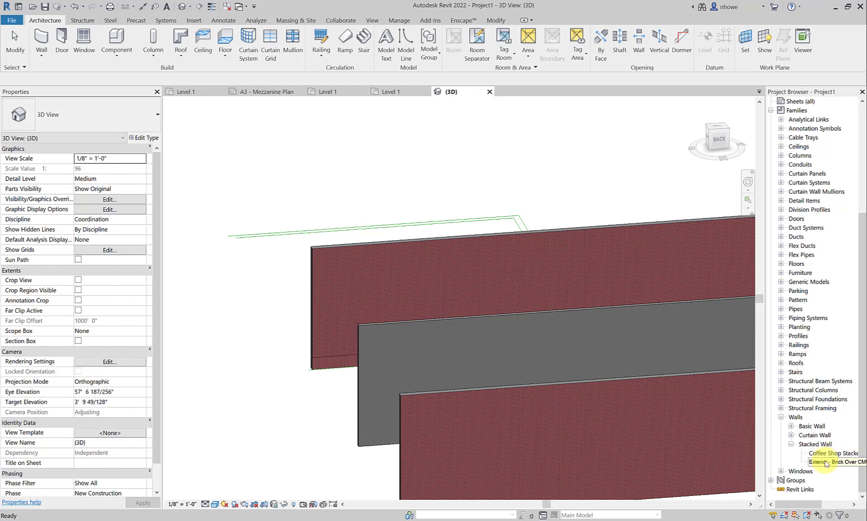
Duplicate the Exterior - Brick Over CMU w Metal Stud stacked wall type and widen the project browser to read the full type names
right_click(827, 463)
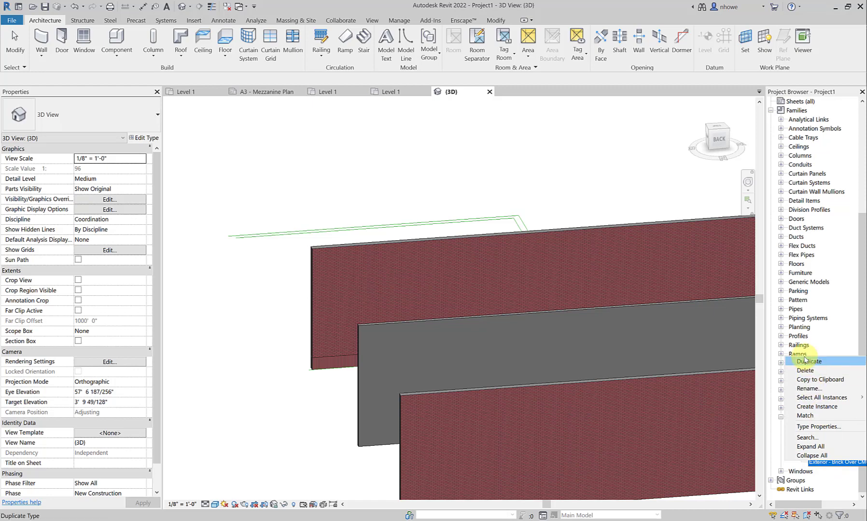
click(804, 362)
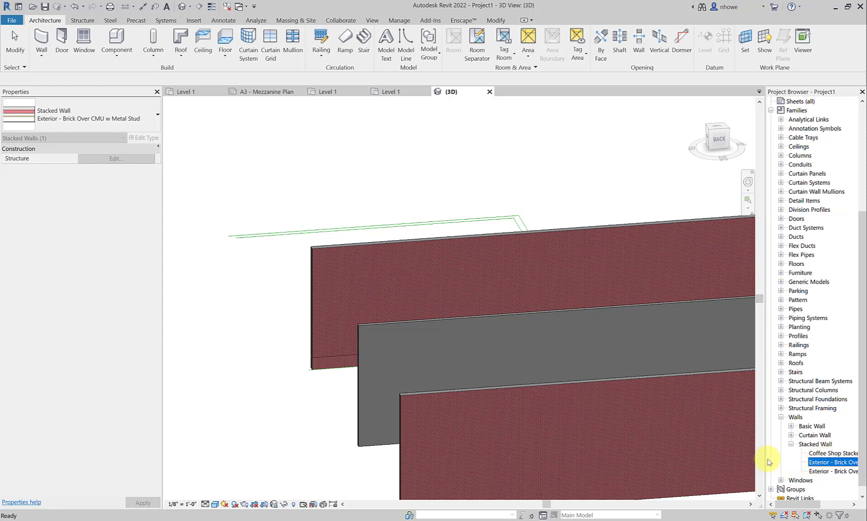
drag(764, 461, 725, 460)
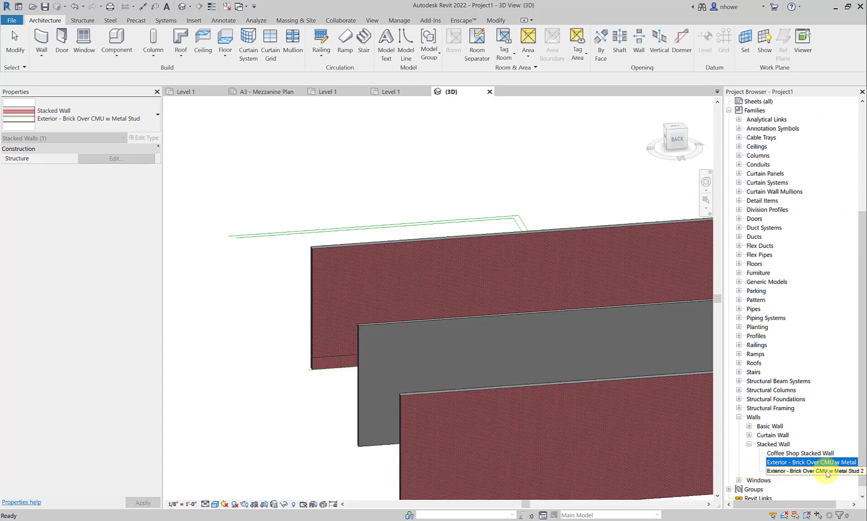
click(827, 472)
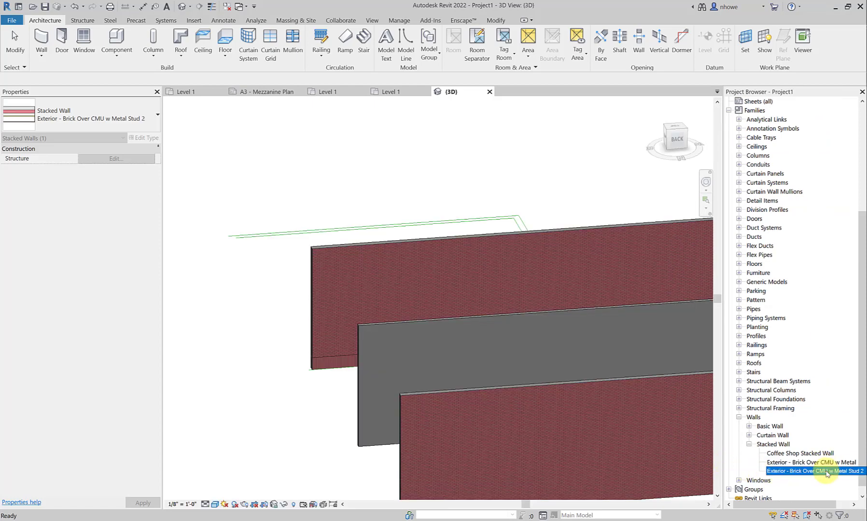
double_click(827, 472)
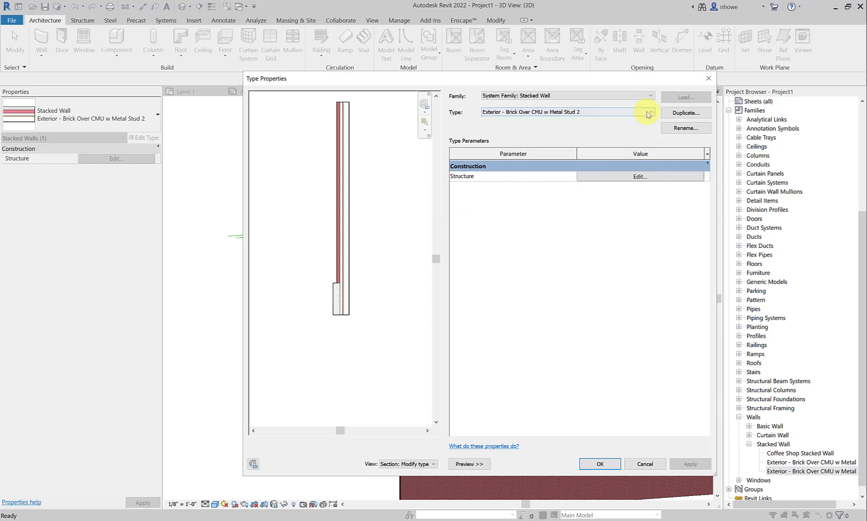
click(685, 128)
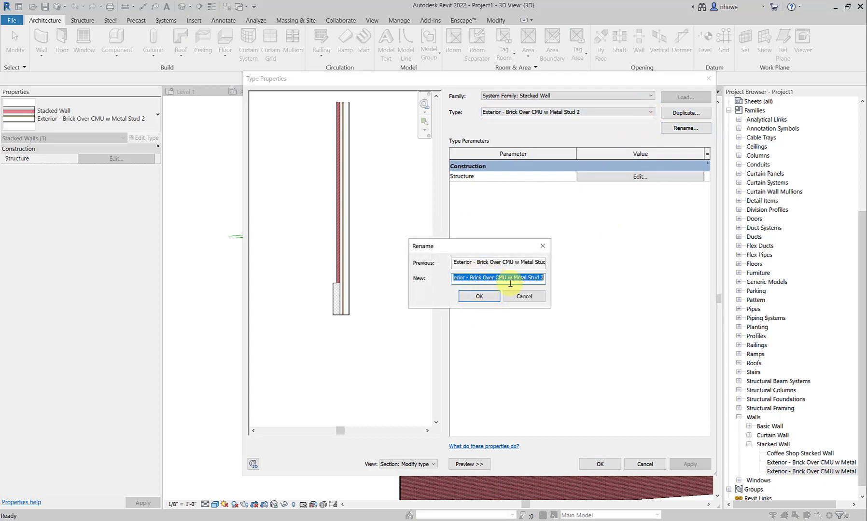
click(523, 296)
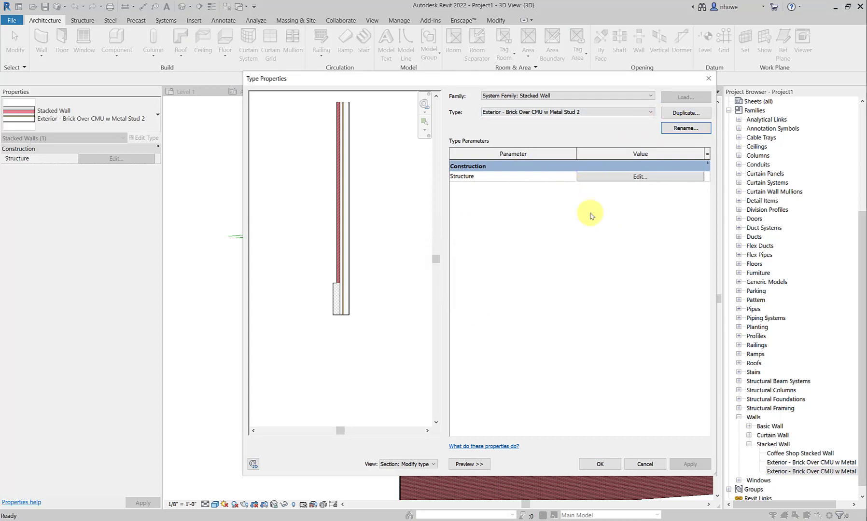
click(641, 463)
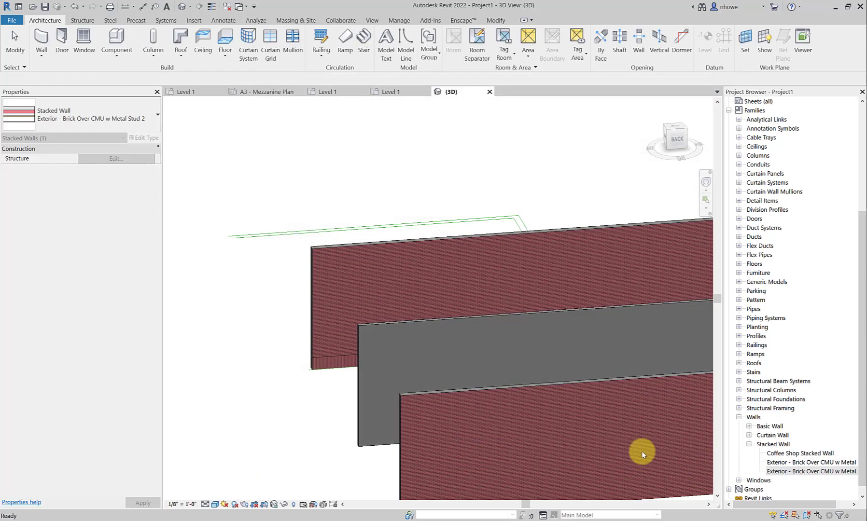
Delete the duplicated stacked wall type Exterior - Brick Over CMU w Metal Stud 2 from the project
scroll(618, 441, down, 2)
click(770, 472)
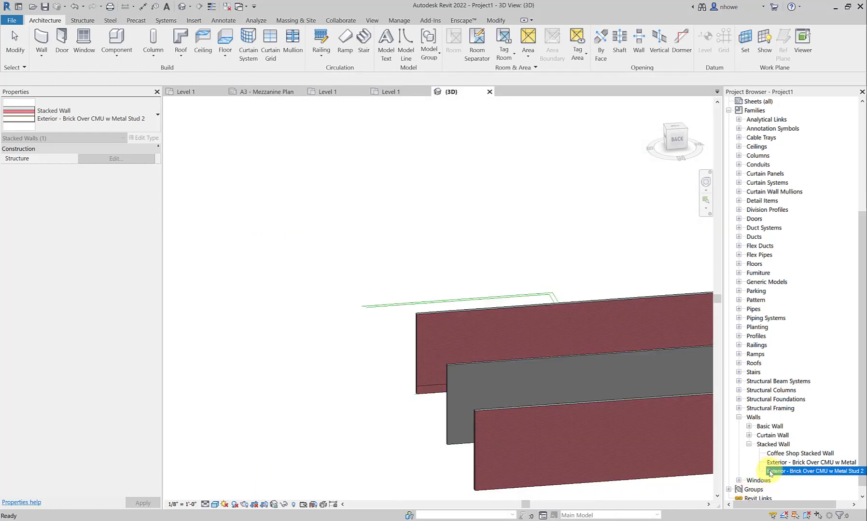
right_click(787, 475)
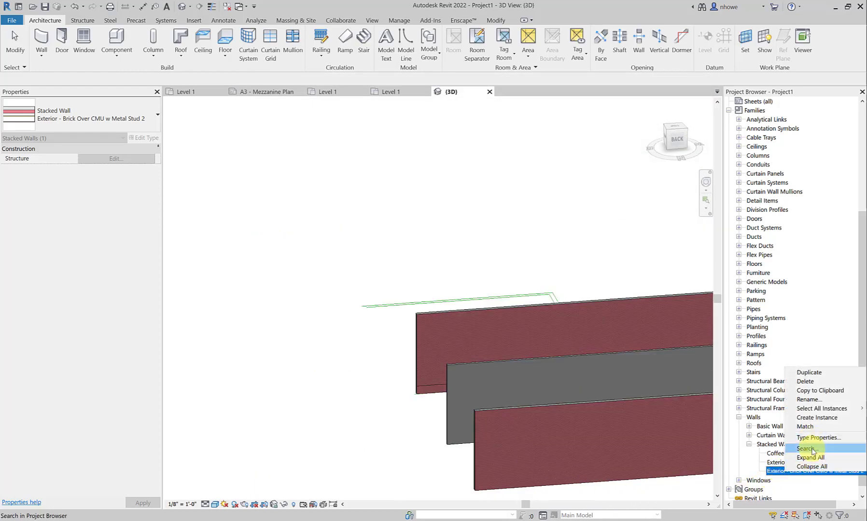
click(816, 382)
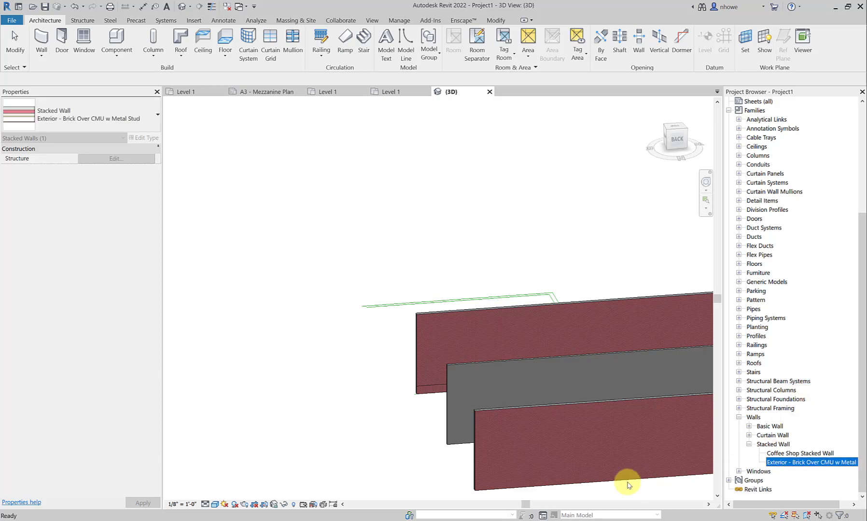
Select the front brick wall and review its type choices down to the stacked wall category, leaving its type unchanged
scroll(492, 461, up, 3)
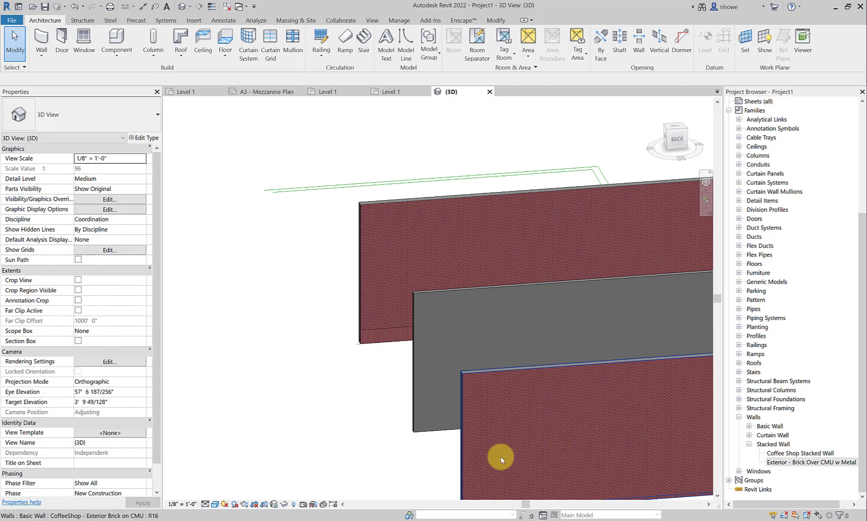
click(482, 452)
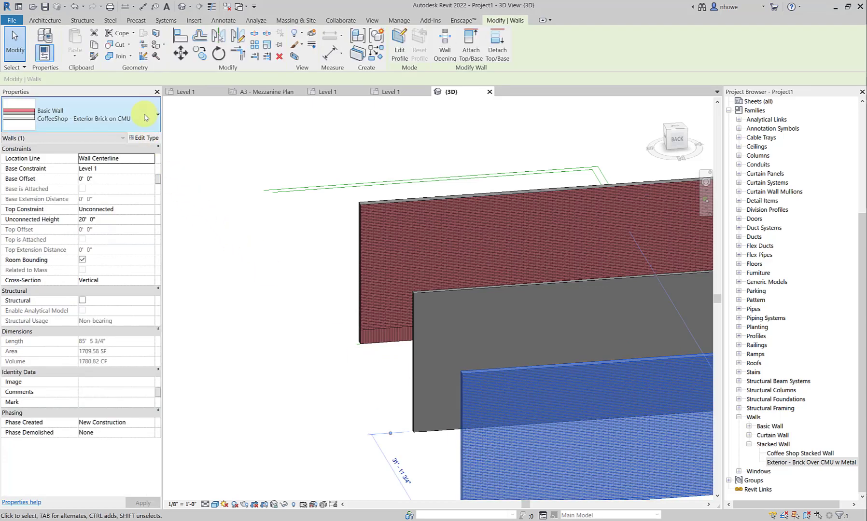
click(146, 117)
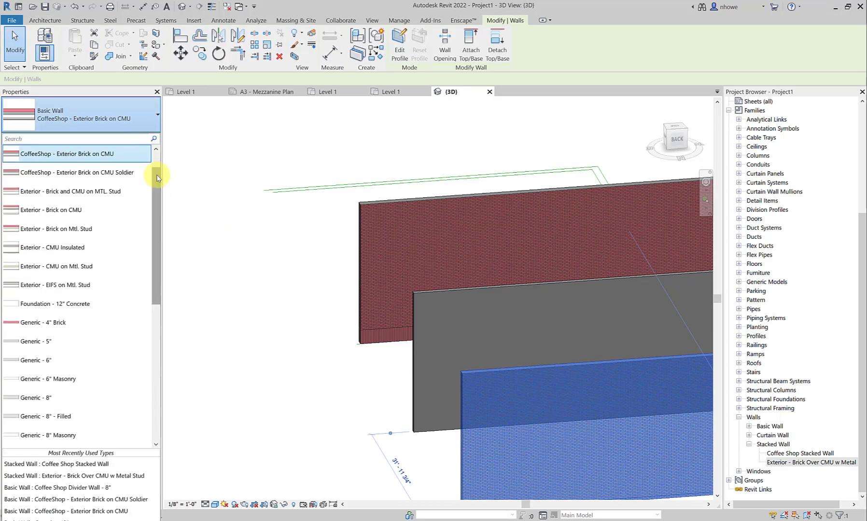
drag(161, 170, 153, 335)
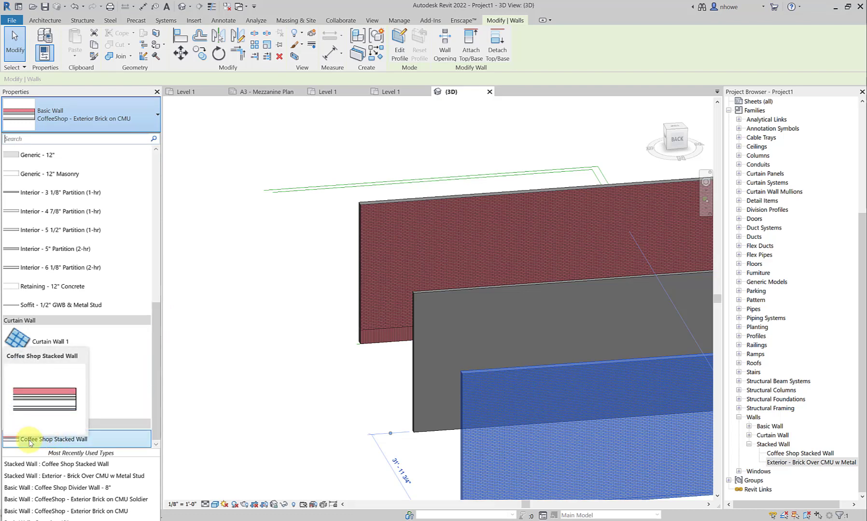
Examine the soldier course and the brick above it at the base of the rear stacked wall up close
click(355, 345)
scroll(383, 342, up, 5)
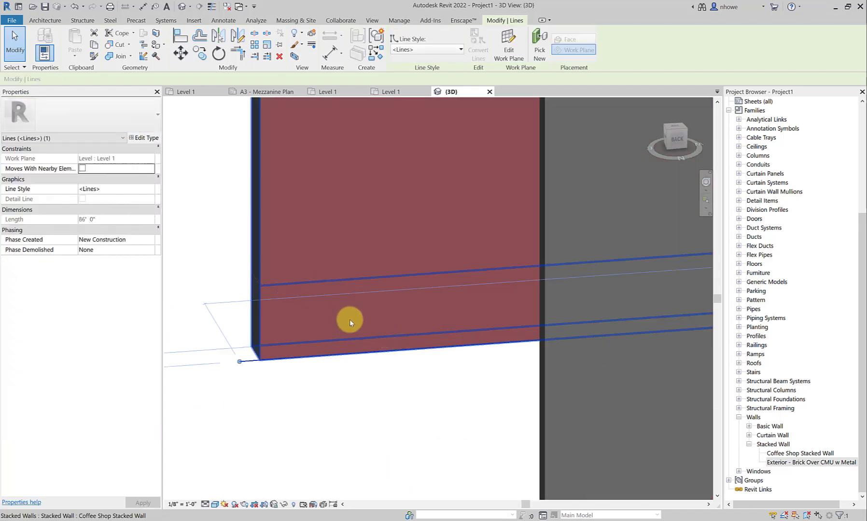
key(Escape)
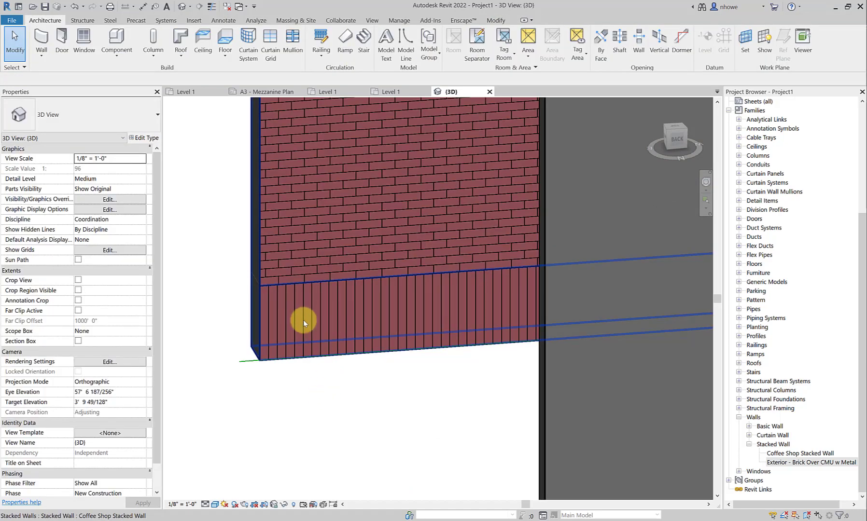
scroll(316, 344, down, 6)
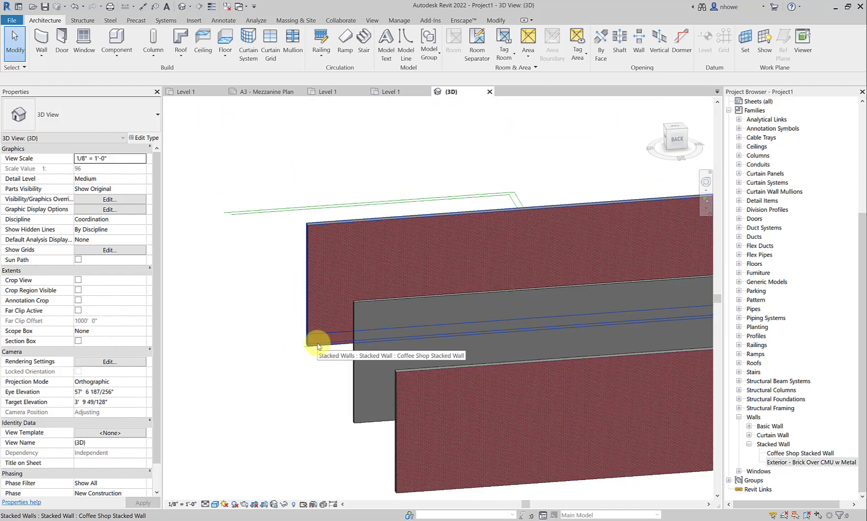
scroll(317, 345, up, 5)
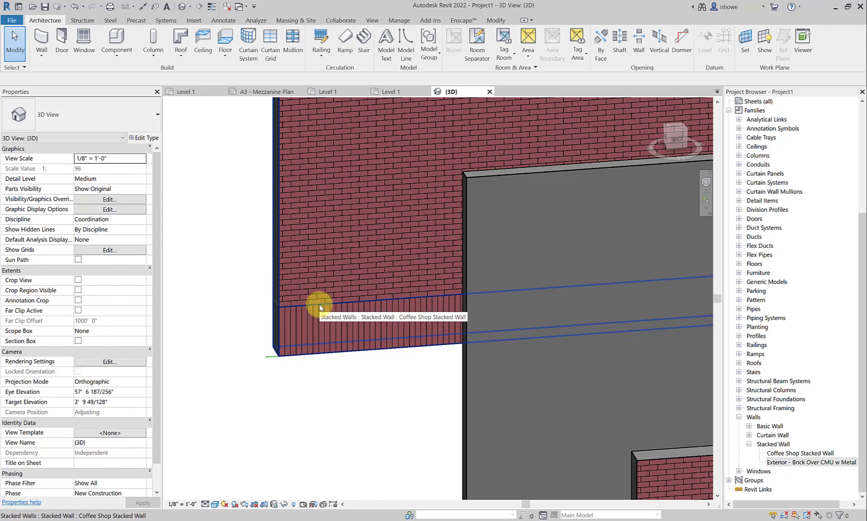
click(279, 333)
click(256, 270)
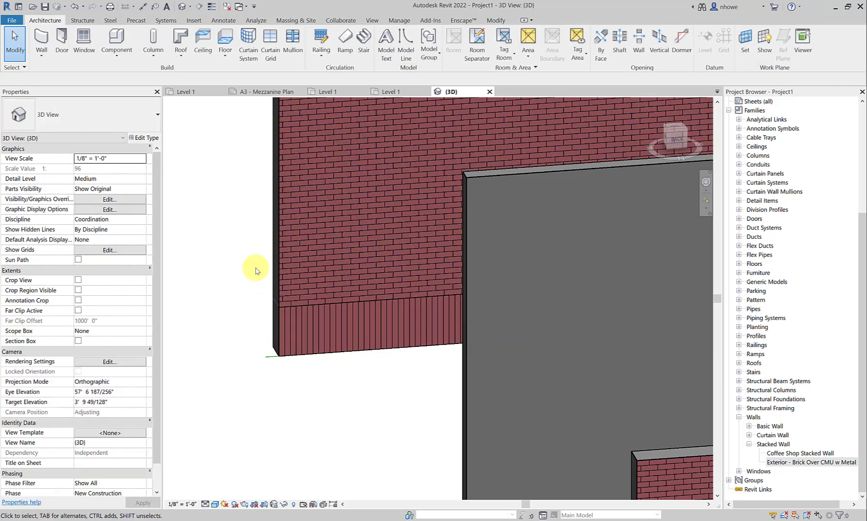
Change the rear Coffee Shop Stacked Wall to the basic wall type CoffeeShop - Exterior Brick on CMU Soldier
scroll(255, 270, down, 5)
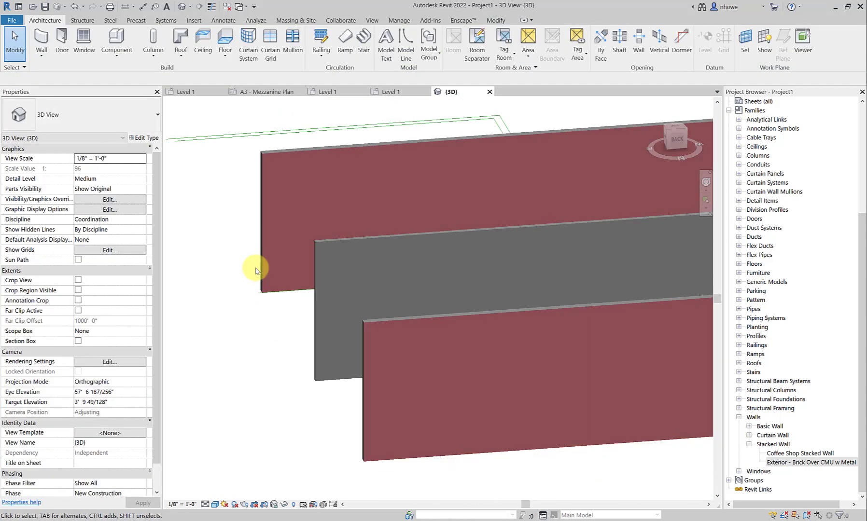
click(284, 289)
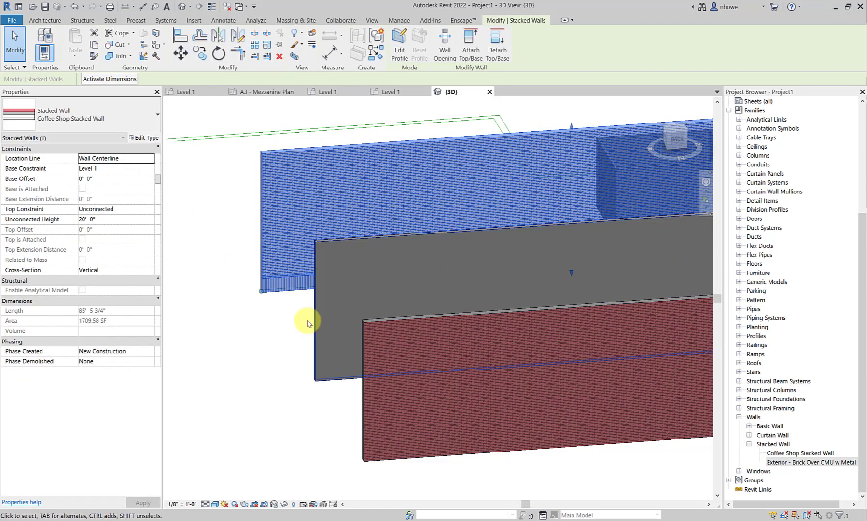
click(158, 116)
drag(157, 316, 157, 140)
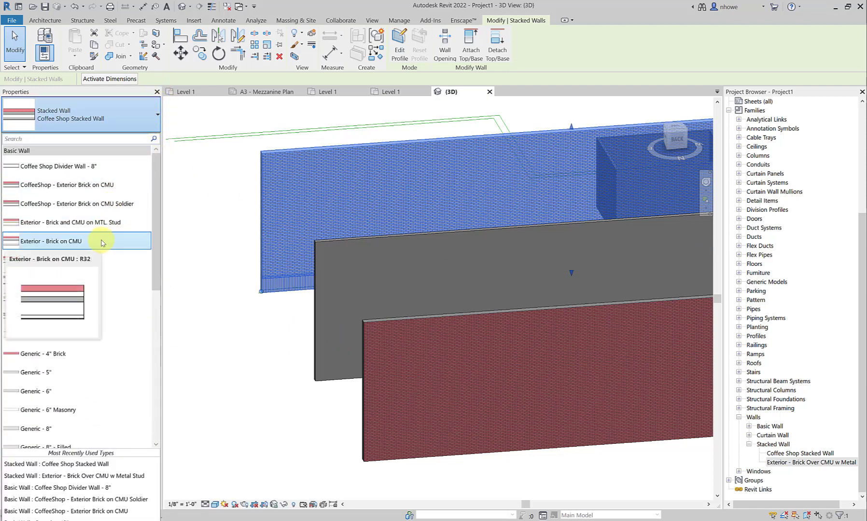
click(102, 205)
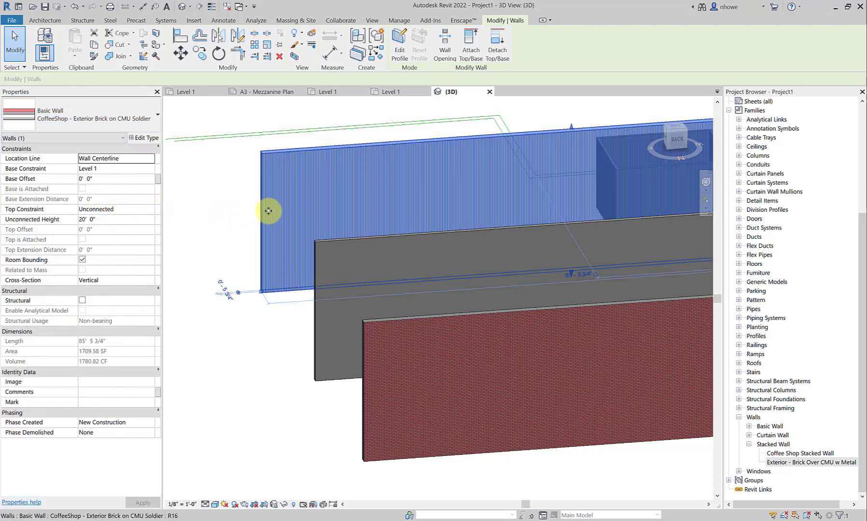
Open the foreground surface pattern choices for the Brick, Soldier Course material of the wall type's exterior finish layer
click(143, 139)
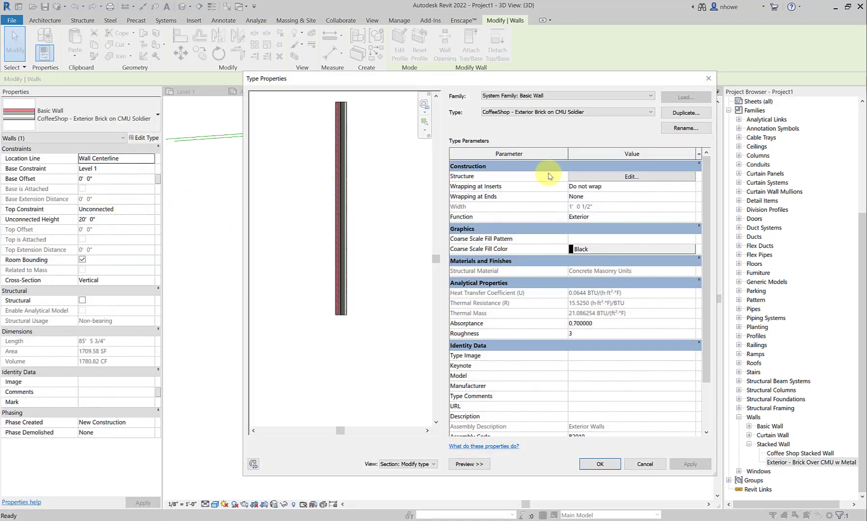
click(593, 176)
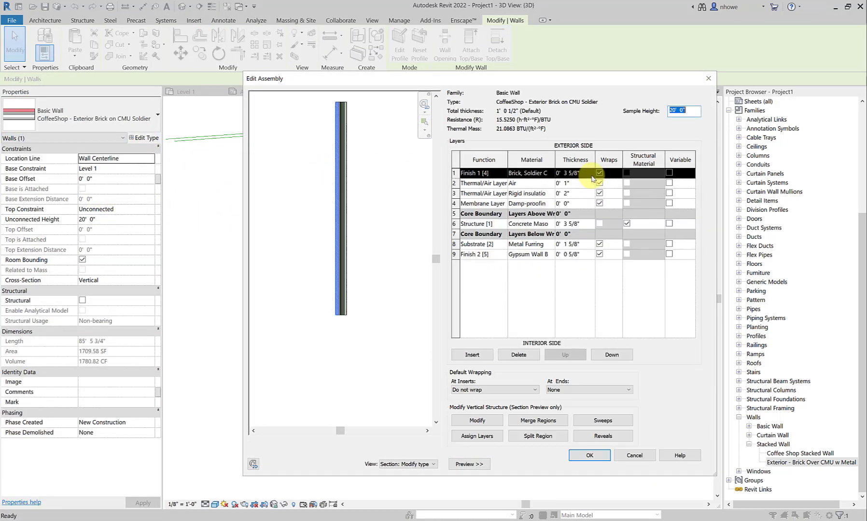
click(551, 176)
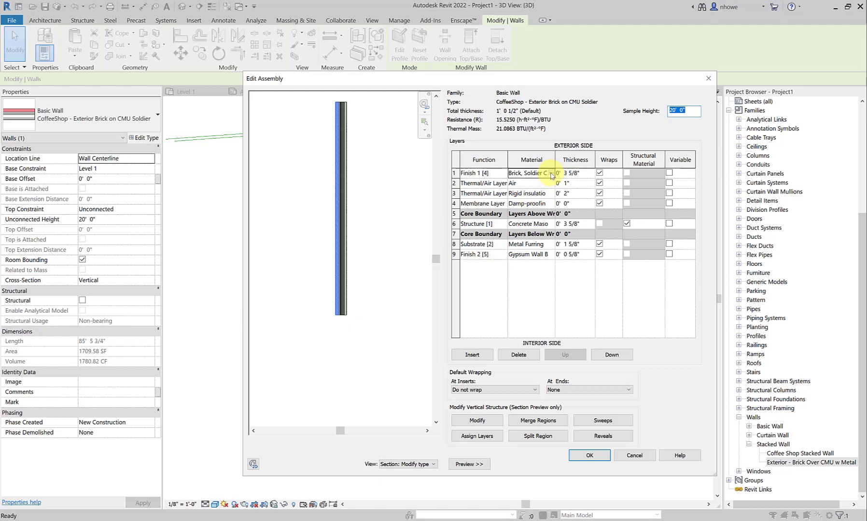
click(551, 174)
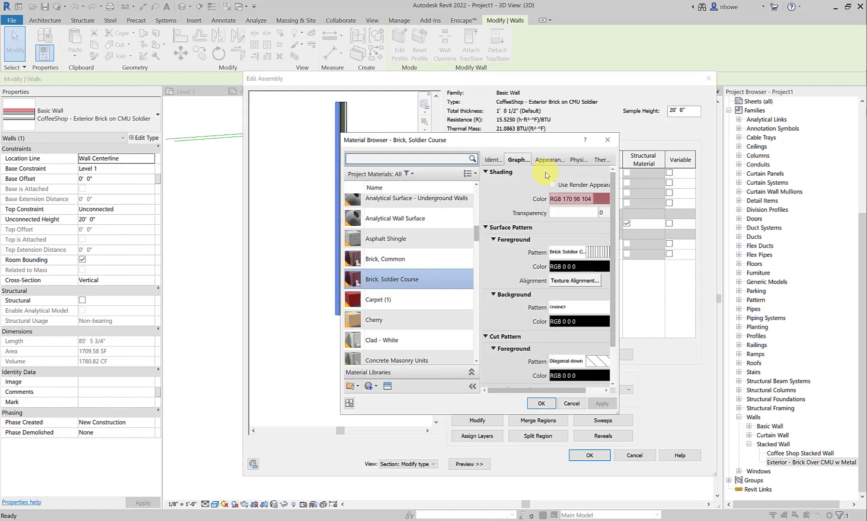
click(589, 256)
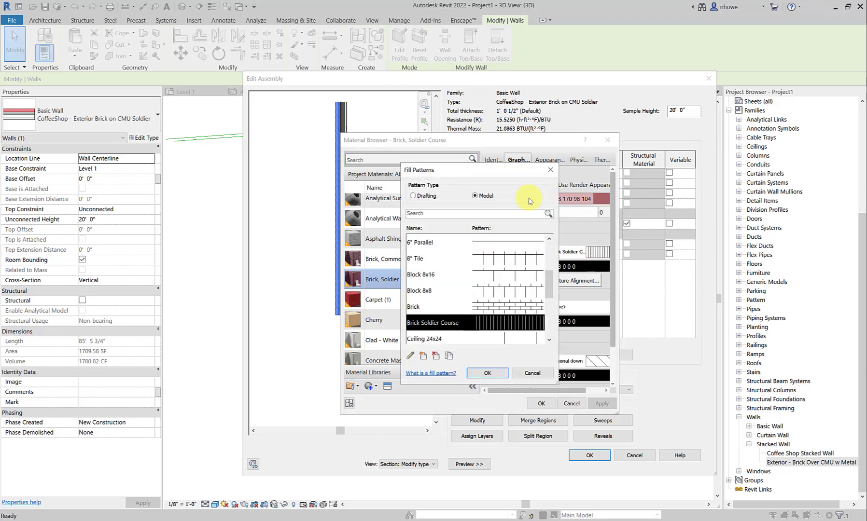
drag(498, 173, 368, 105)
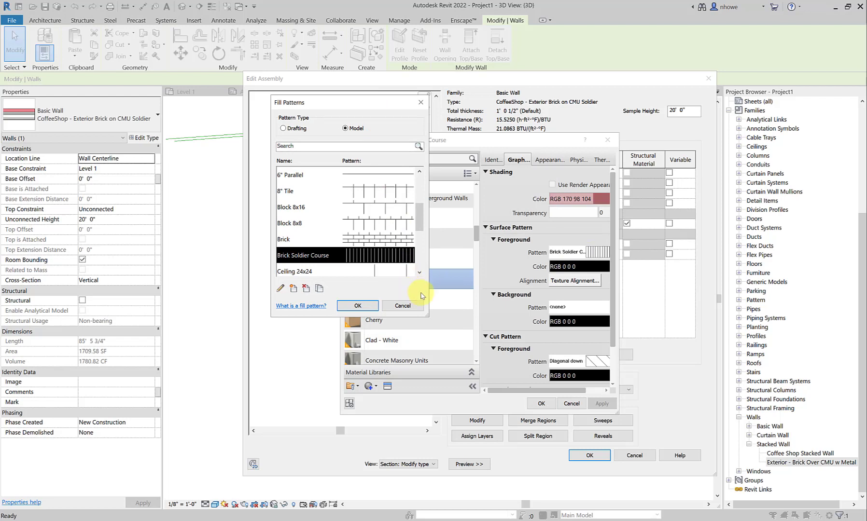
mouse_move(418, 217)
mouse_down()
mouse_move(421, 238)
mouse_move(422, 230)
mouse_up()
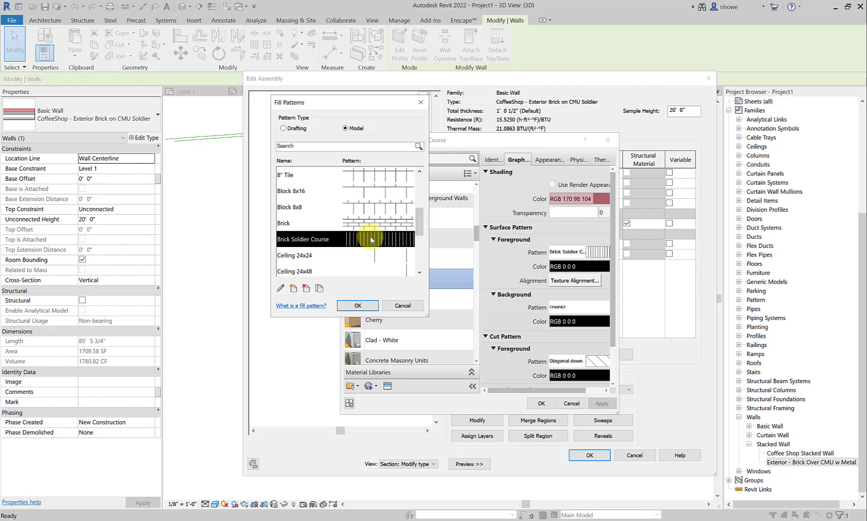
Change the Brick Soldier Course model pattern to crosshatch with line spacing 2 of 7 85/128 inches, and accept the material and wall type edits
click(281, 289)
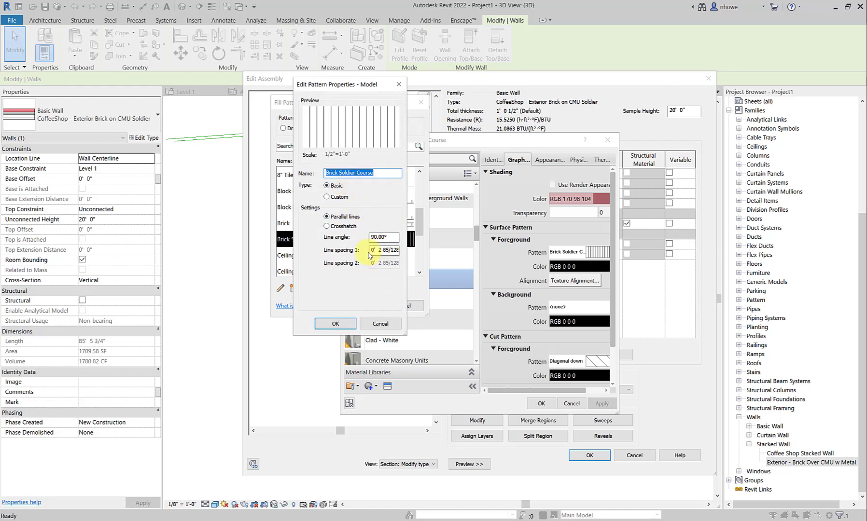
drag(371, 250, 404, 252)
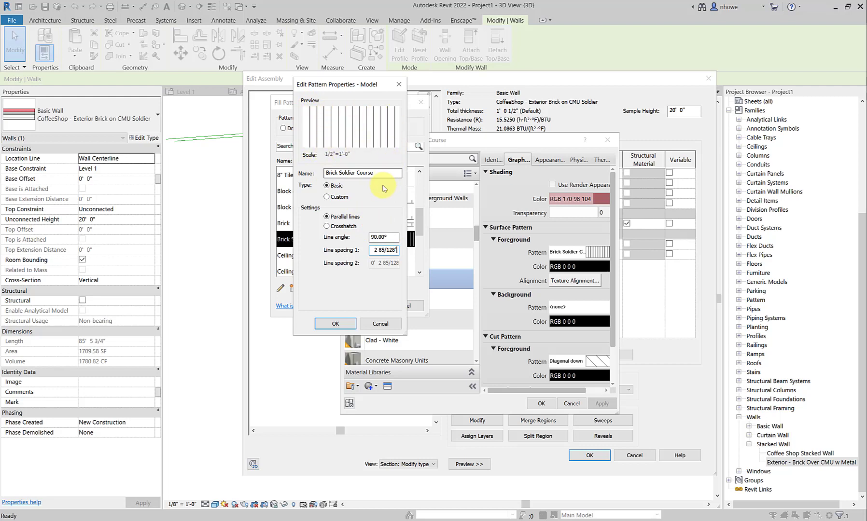
click(327, 227)
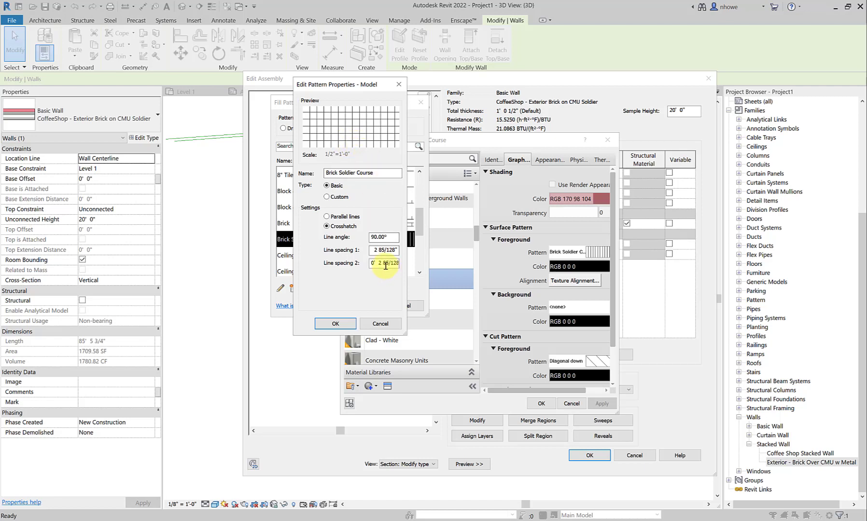
drag(380, 264, 400, 265)
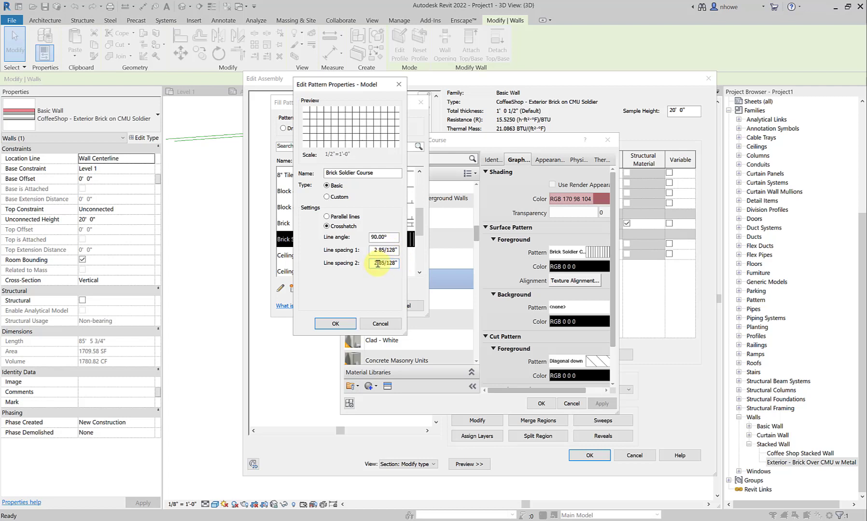
text(7)
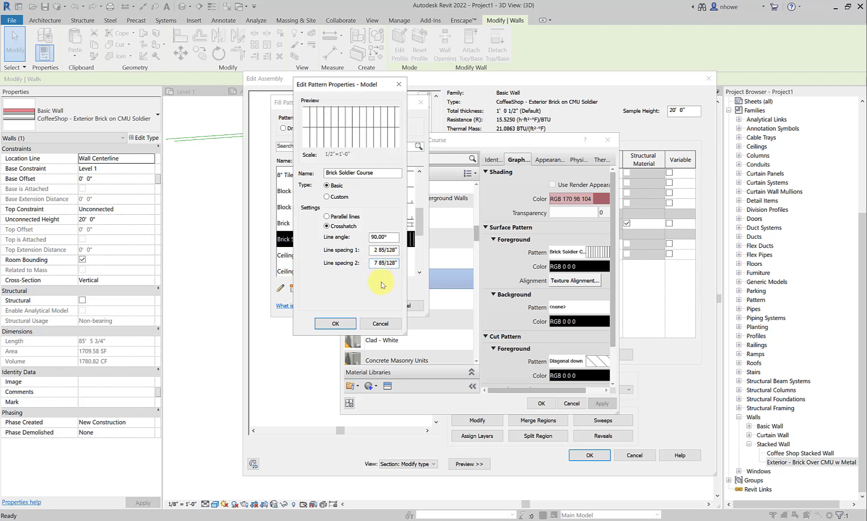
click(345, 326)
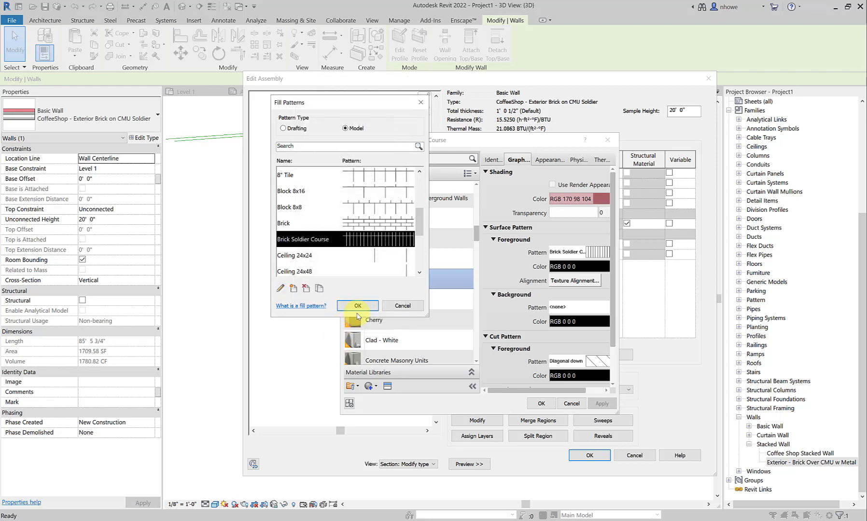
click(357, 308)
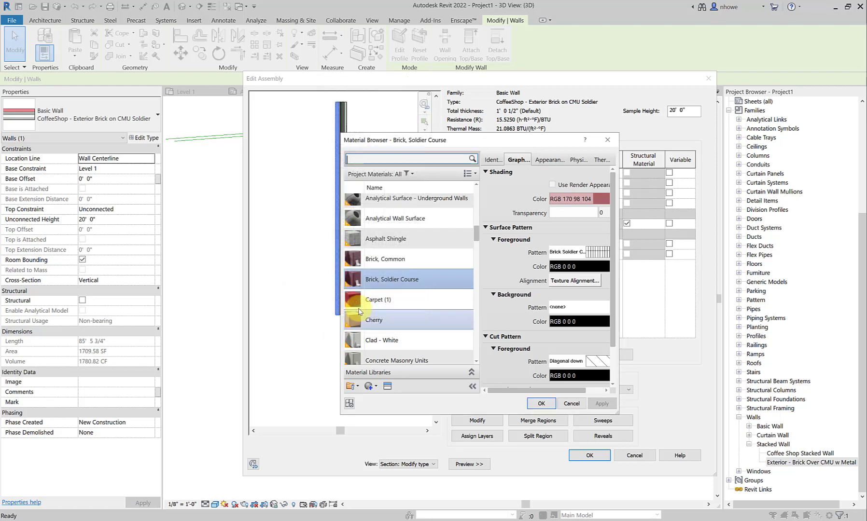
click(542, 404)
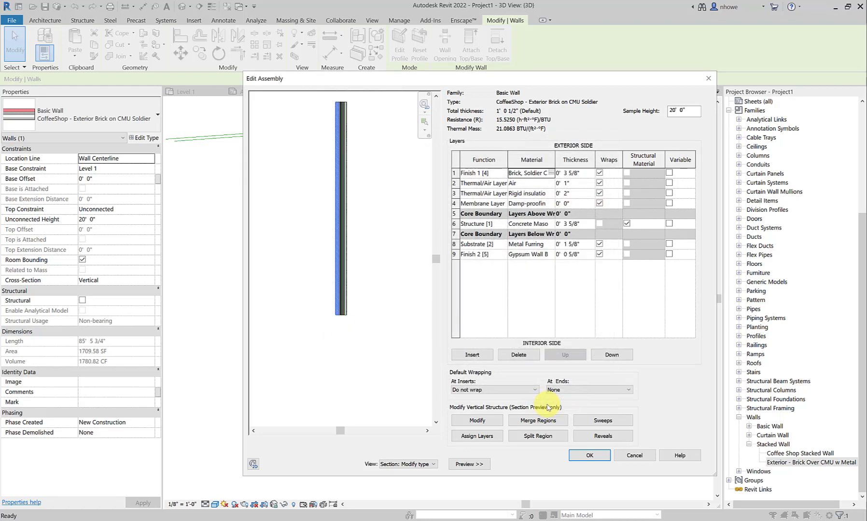
click(592, 456)
click(600, 465)
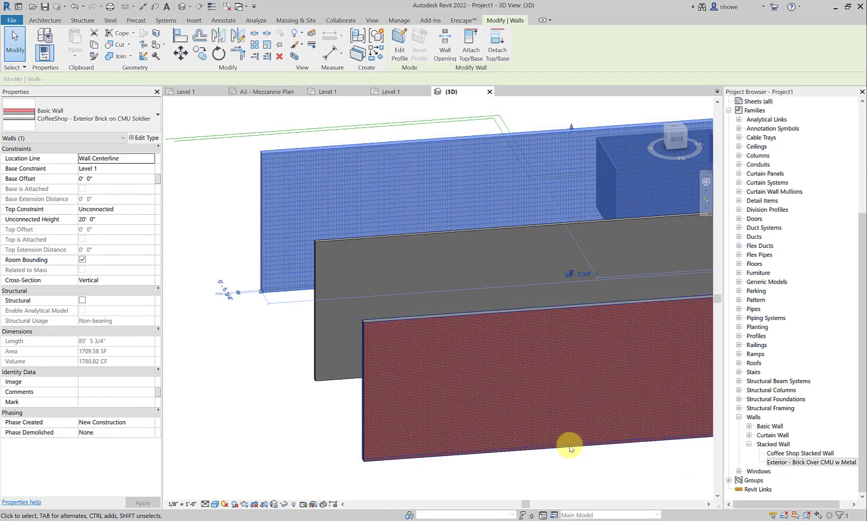
Inspect the crosshatched brick on the rear wall and return that wall to the Coffee Shop Stacked Wall type
click(234, 328)
scroll(285, 249, up, 4)
scroll(285, 249, up, 3)
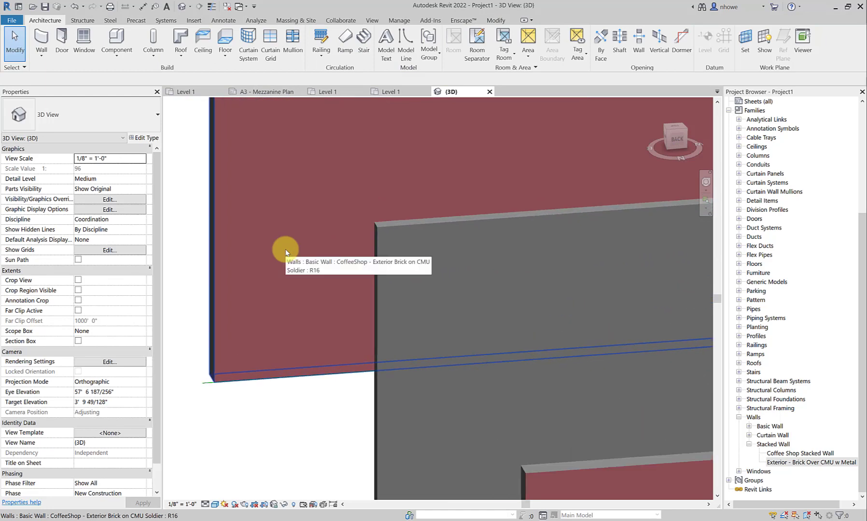
click(244, 324)
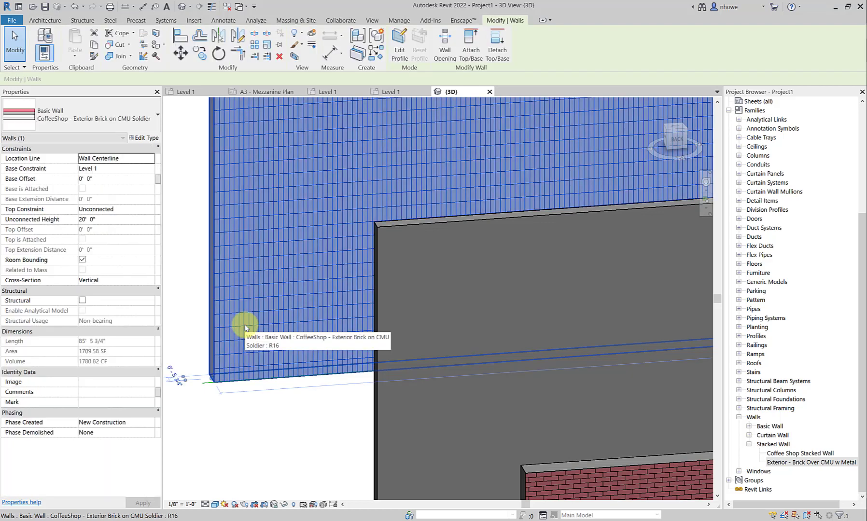
click(145, 119)
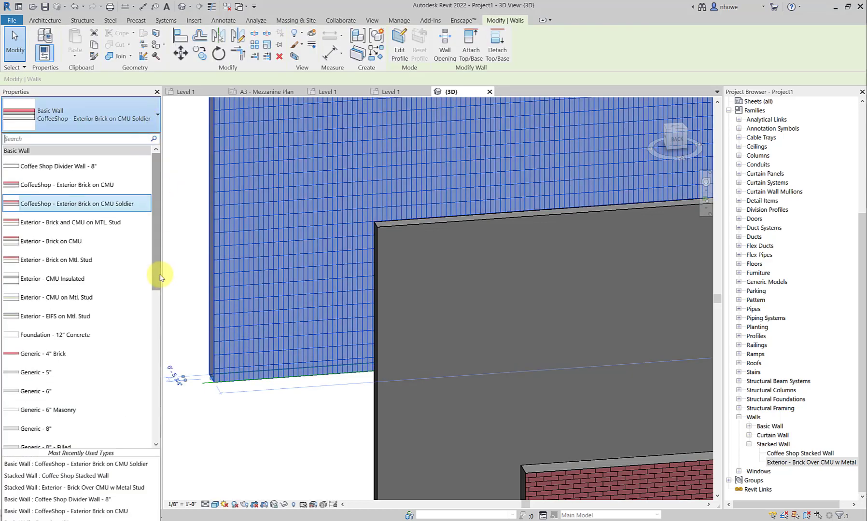
drag(161, 274, 139, 445)
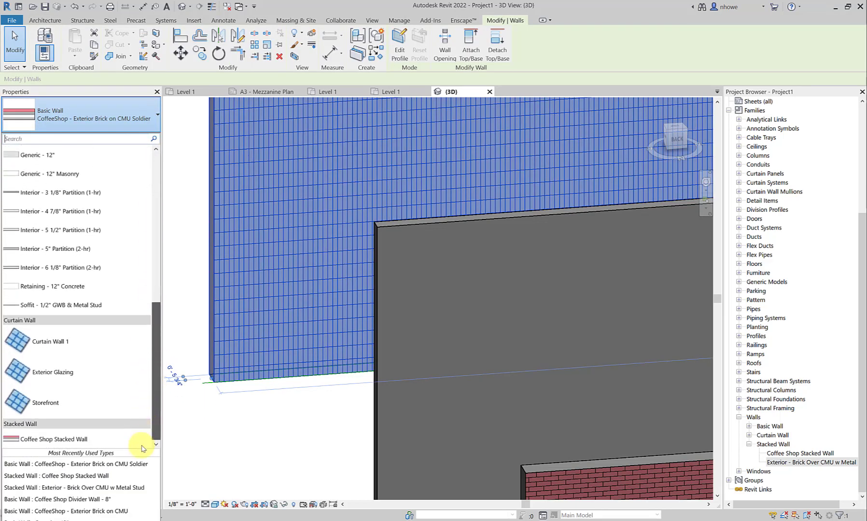
click(94, 440)
click(228, 429)
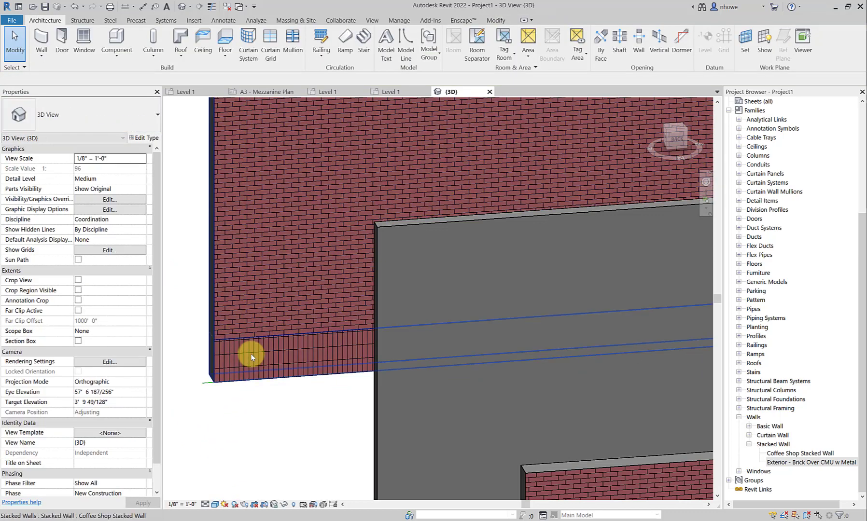
Check the soldier course up close and open the Brick, Soldier Course material's foreground surface pattern choices from the project materials
scroll(230, 349, up, 2)
scroll(239, 347, up, 1)
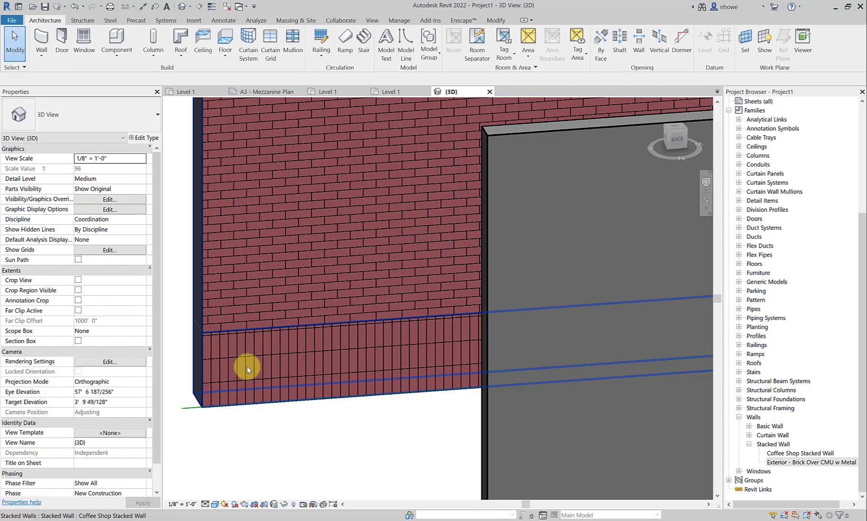
scroll(246, 366, up, 1)
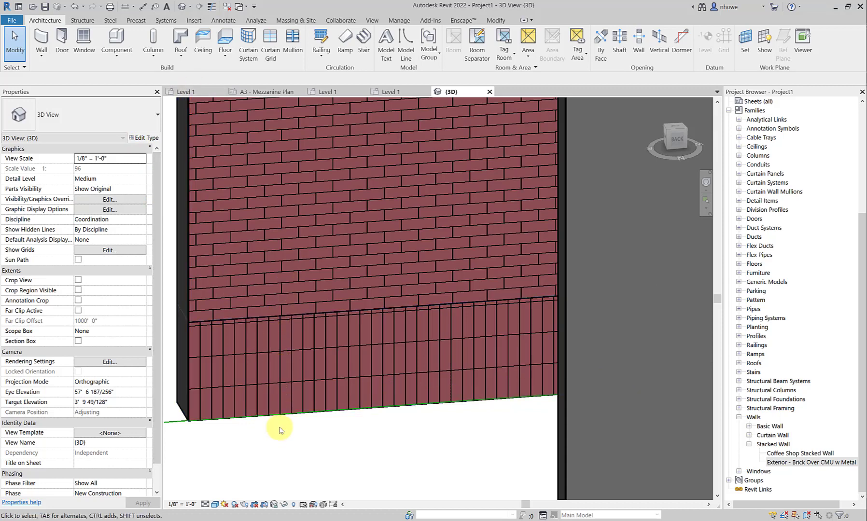
scroll(287, 382, down, 1)
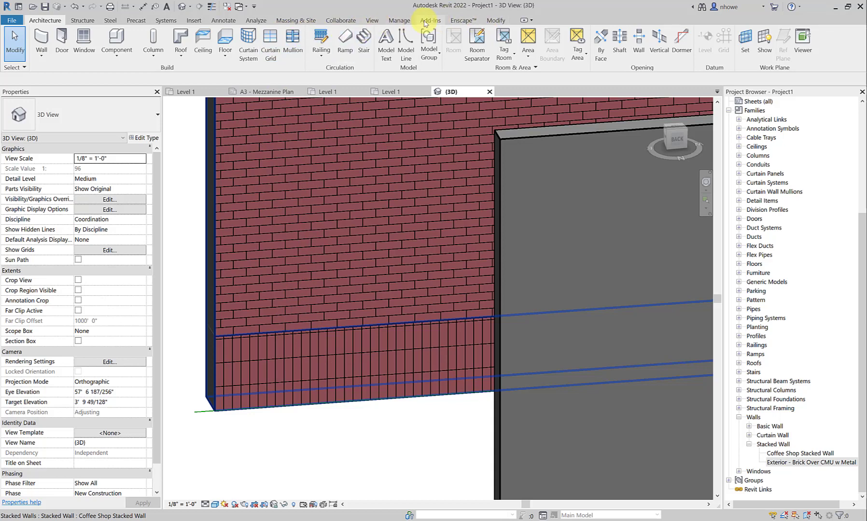
click(402, 21)
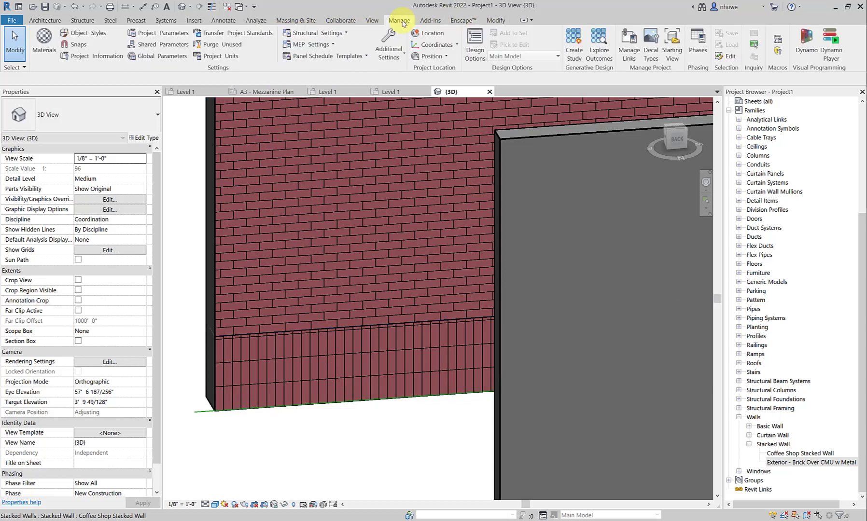
click(43, 47)
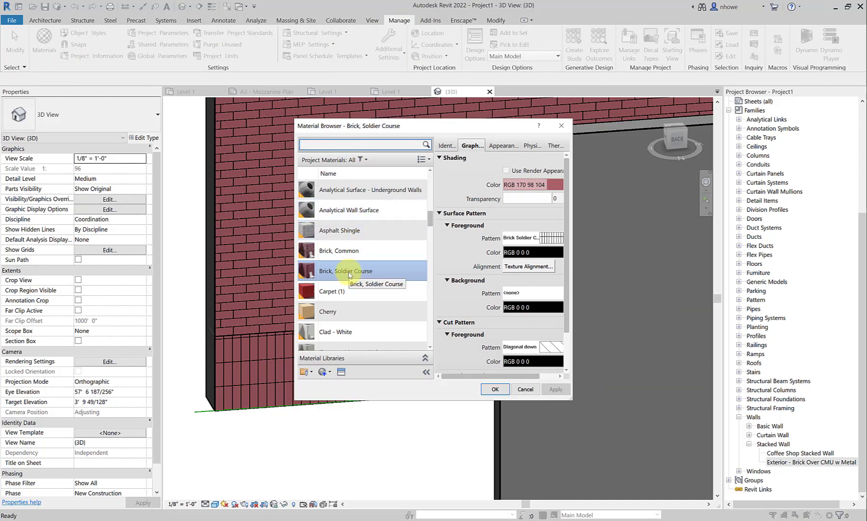
click(529, 238)
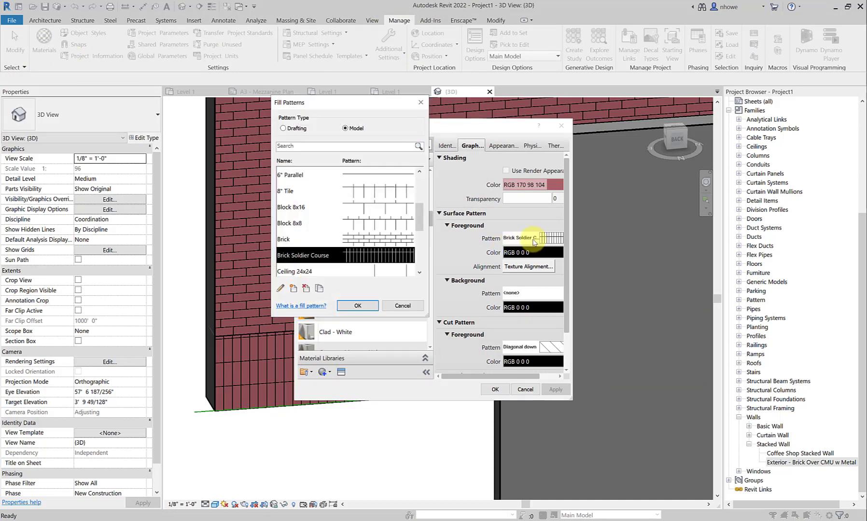
Set line spacing 2 of the Brick Soldier Course pattern to 8 inches and accept the material changes
click(280, 288)
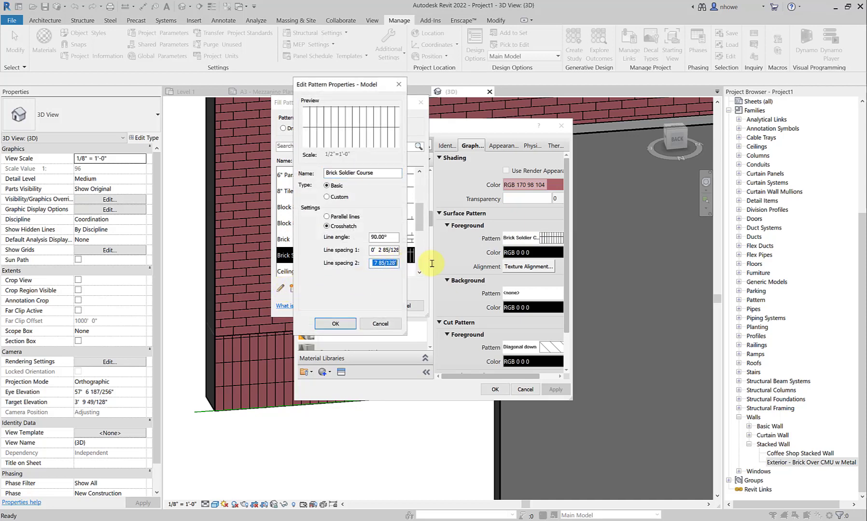
drag(376, 265, 386, 263)
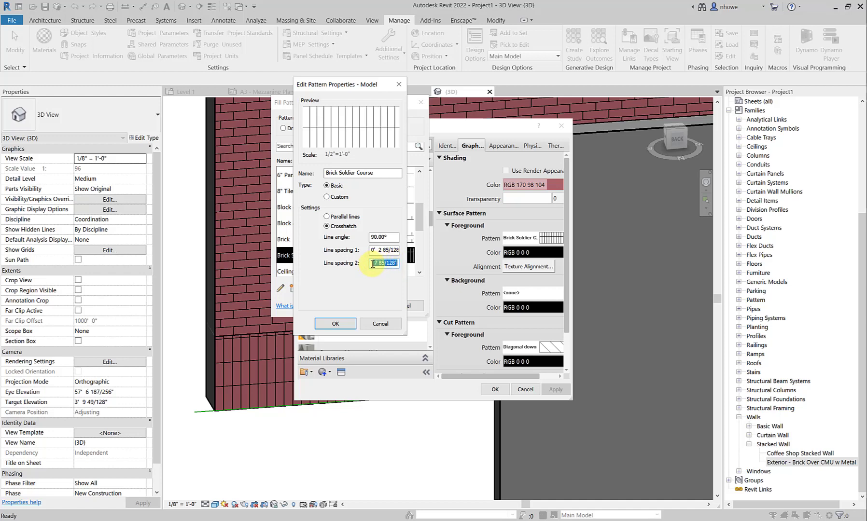
text(8)
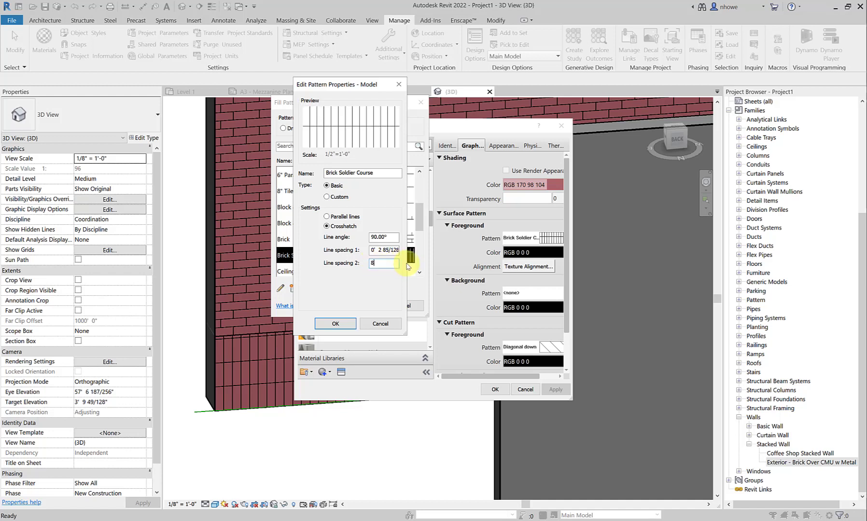
key(Return)
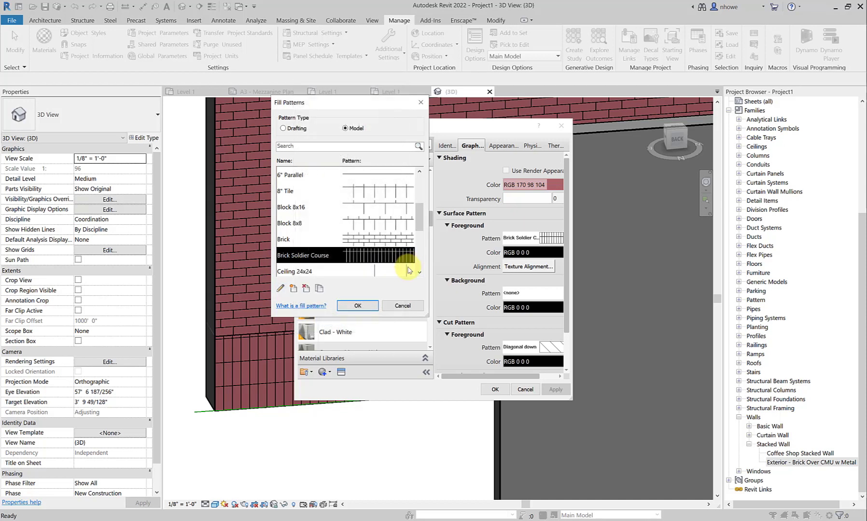
click(370, 309)
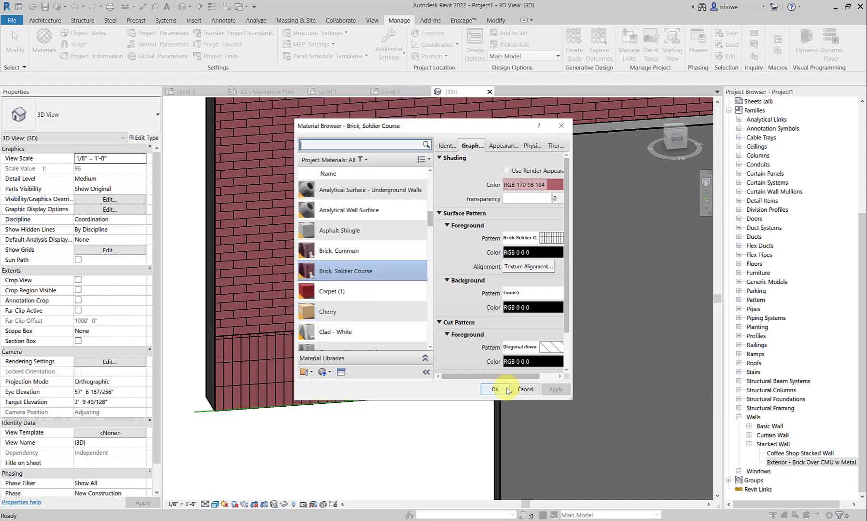
click(494, 388)
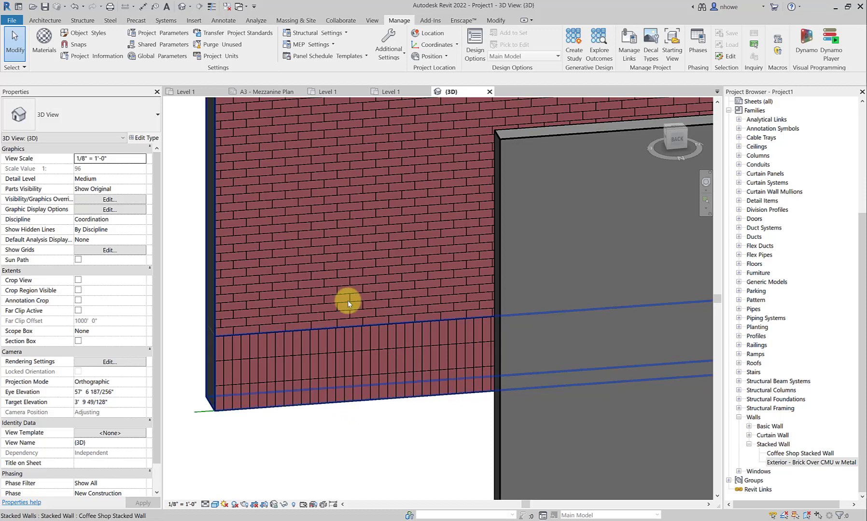